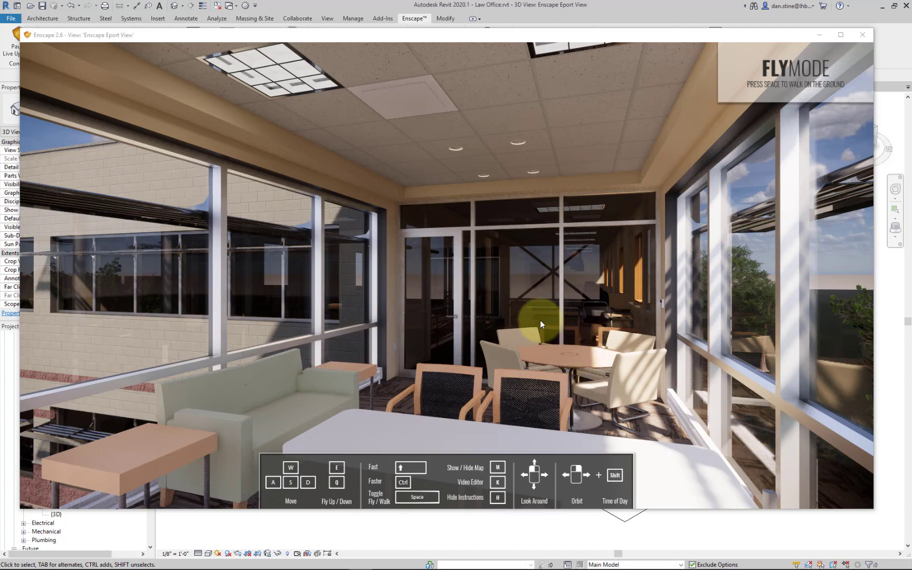
- Fly forward through the glass partition into the open office and view the workstations beside the stair railing
{"action": "key", "text": "w"}
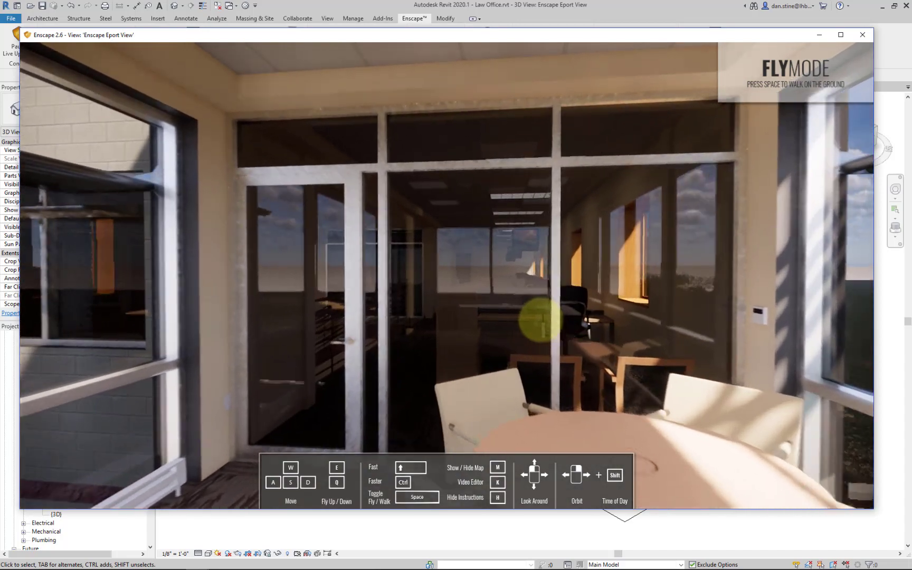
{"action": "key", "text": "w"}
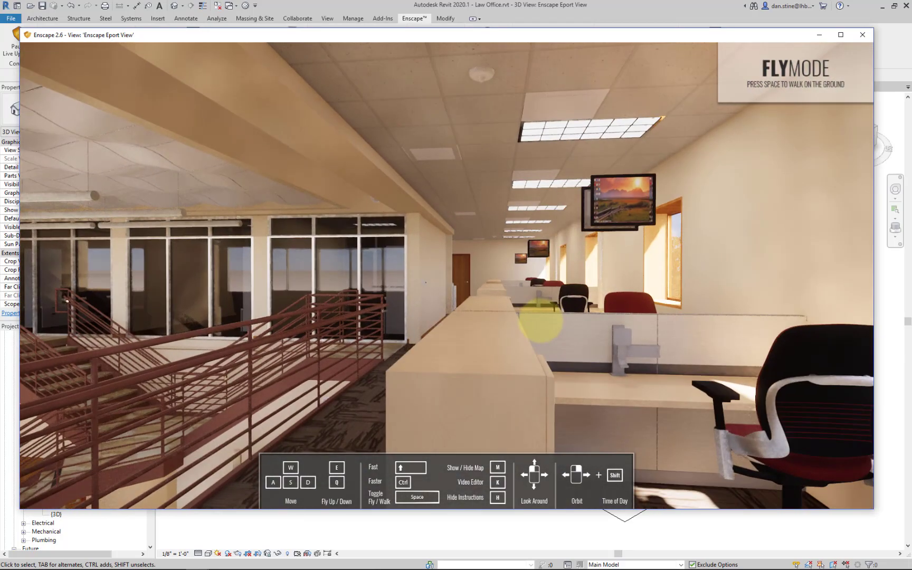
{"action": "key", "text": "w"}
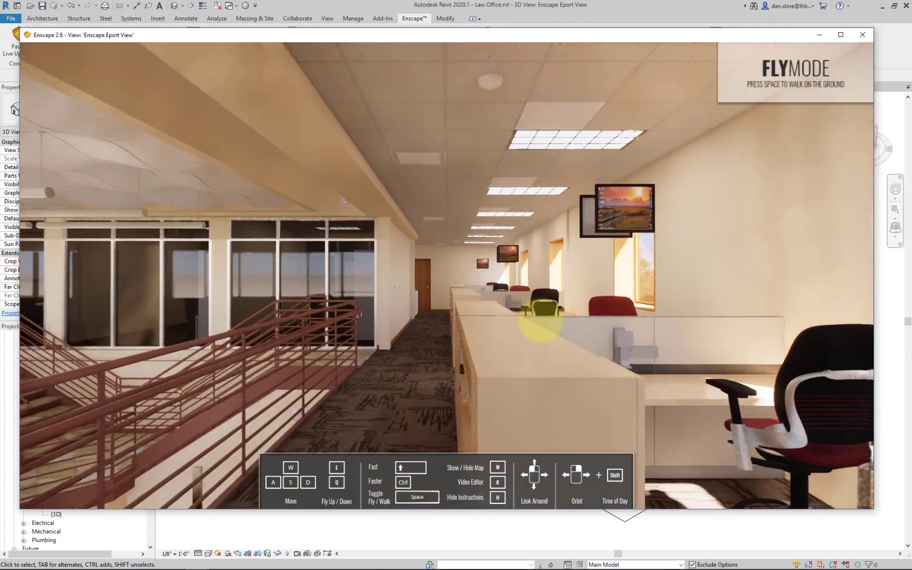
{"action": "key", "text": "w"}
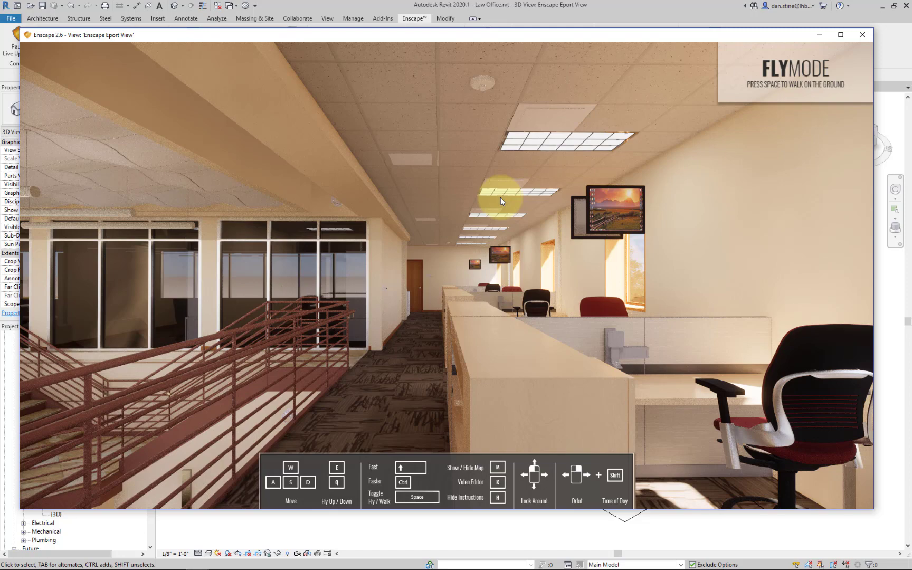
- Shift the render's time of day back and forth, ending with direct sunlight across the railing and workstation cabinets
{"action": "left_click_drag", "start_coordinate": [423, 244], "coordinate": [338, 288]}
{"action": "right_click_drag", "start_coordinate": [338, 289], "coordinate": [267, 284], "text": "shift"}
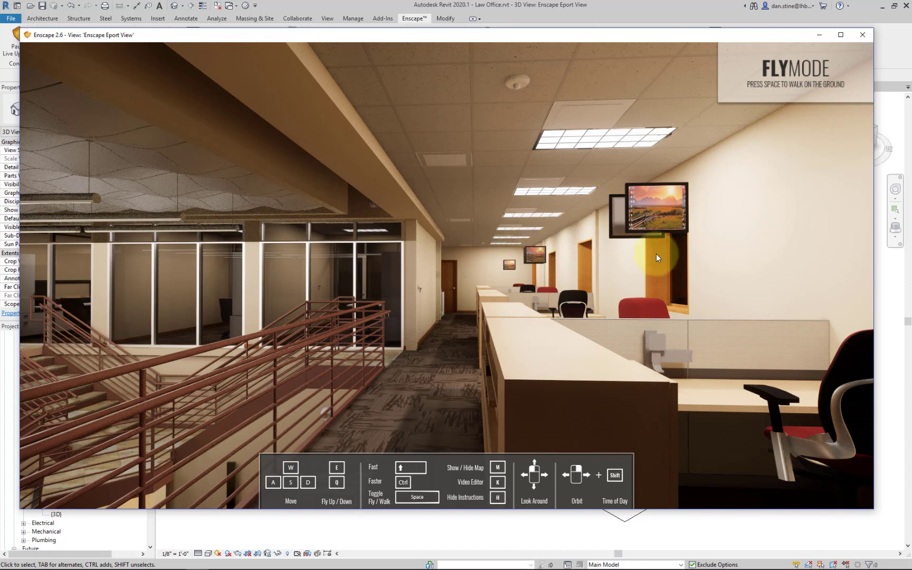
{"action": "right_click_drag", "start_coordinate": [656, 254], "coordinate": [770, 251], "text": "shift"}
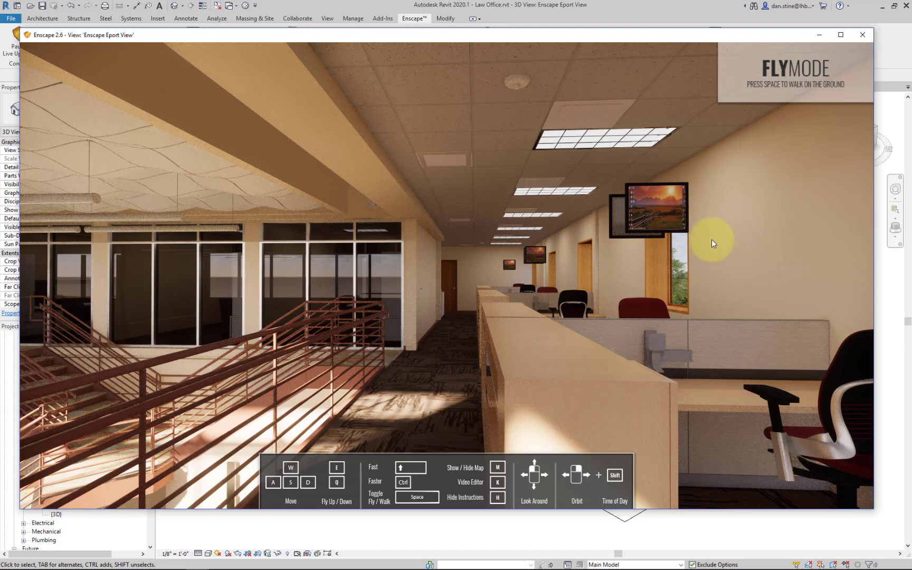
- Arrange the Enscape and Revit windows side by side, and turn the rendered view toward the near workstation's chair and window
{"action": "left_click_drag", "start_coordinate": [507, 38], "coordinate": [1, 42]}
{"action": "left_click", "coordinate": [621, 214]}
{"action": "scroll", "coordinate": [765, 223], "scroll_direction": "down", "scroll_amount": 4}
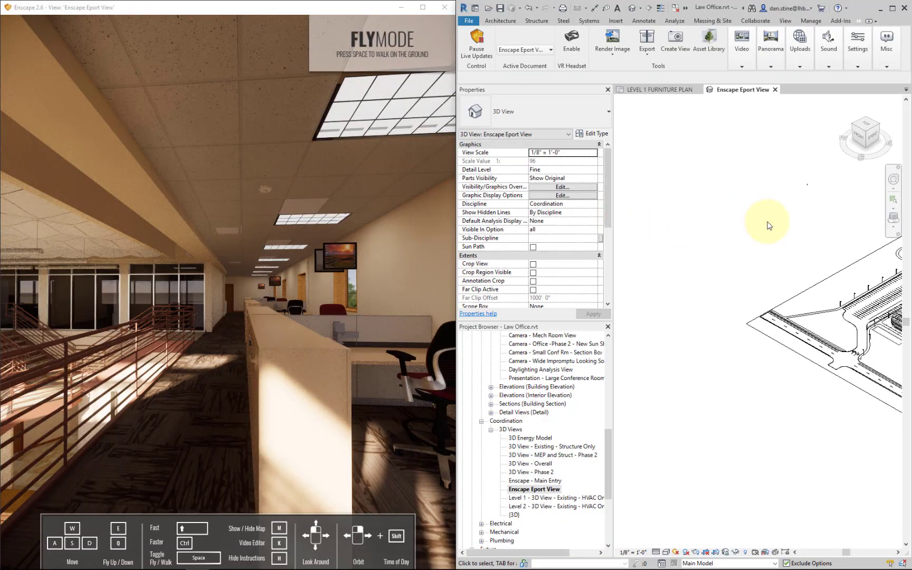
{"action": "middle_click_drag", "start_coordinate": [809, 240], "coordinate": [643, 254]}
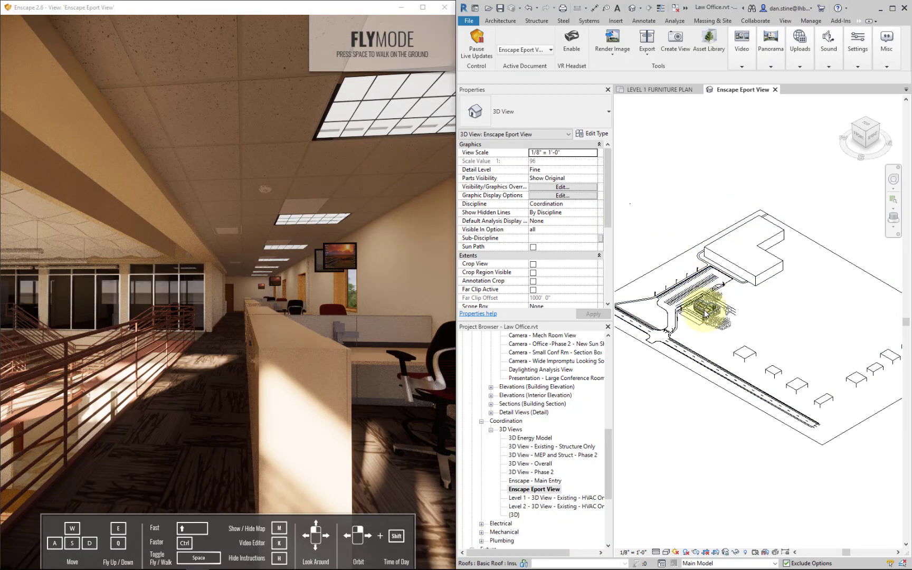
{"action": "left_click", "coordinate": [269, 308]}
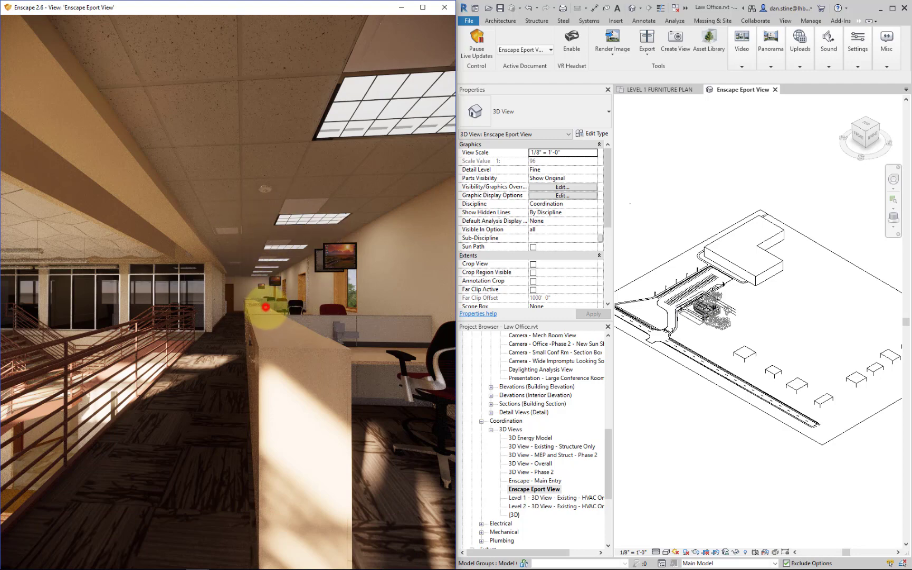
{"action": "left_click_drag", "start_coordinate": [265, 304], "coordinate": [266, 305]}
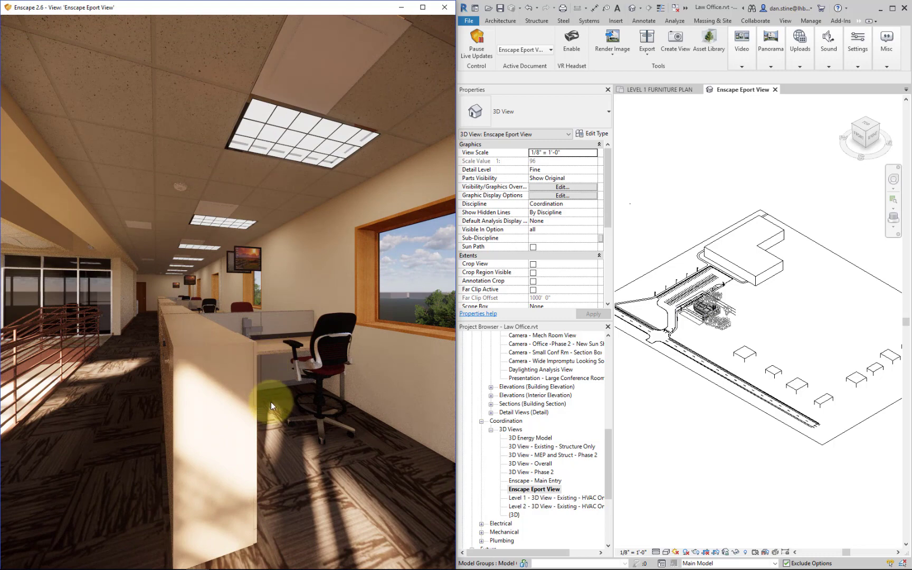
- Open the LEVEL 2 FURNITURE PLAN floor plan in Revit
{"action": "scroll", "coordinate": [558, 416], "scroll_direction": "up", "scroll_amount": 8}
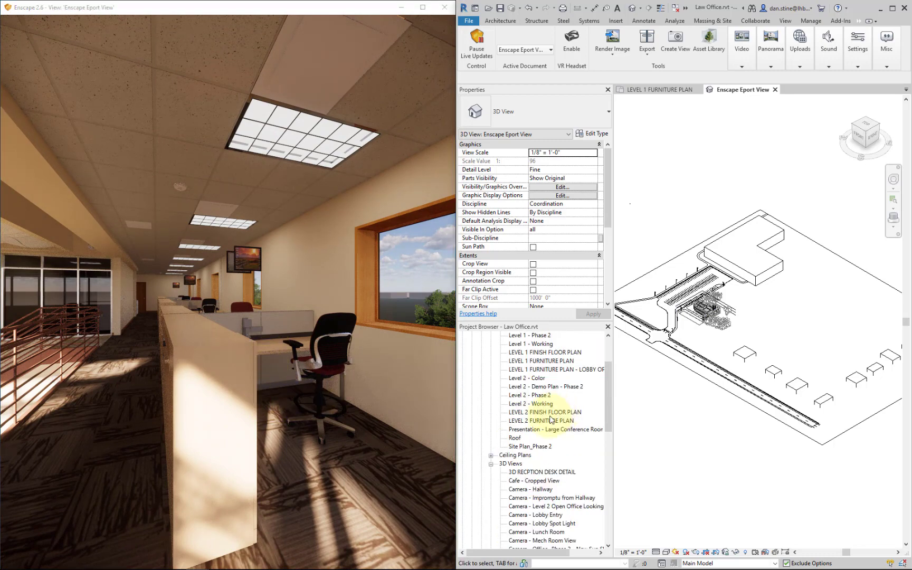
{"action": "left_click", "coordinate": [548, 420]}
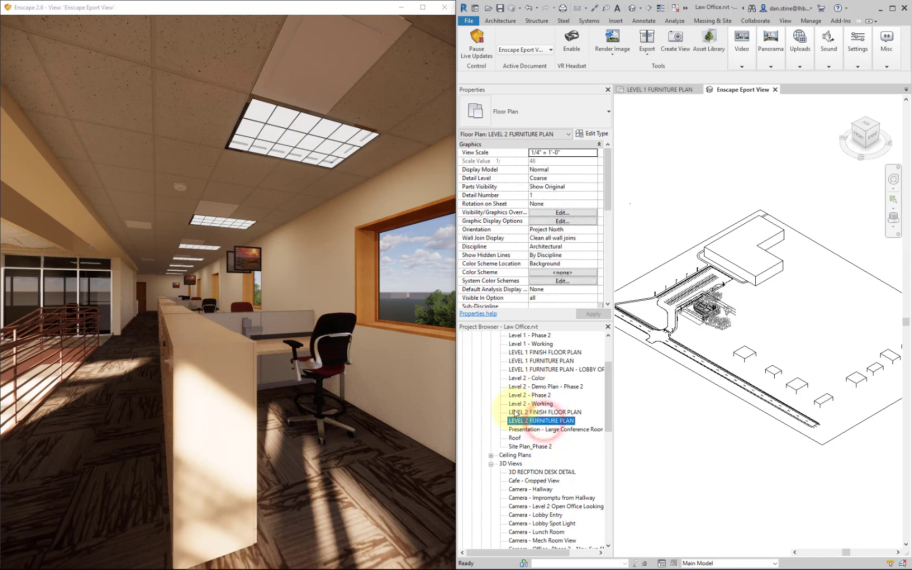
{"action": "scroll", "coordinate": [831, 400], "scroll_direction": "down", "scroll_amount": 3}
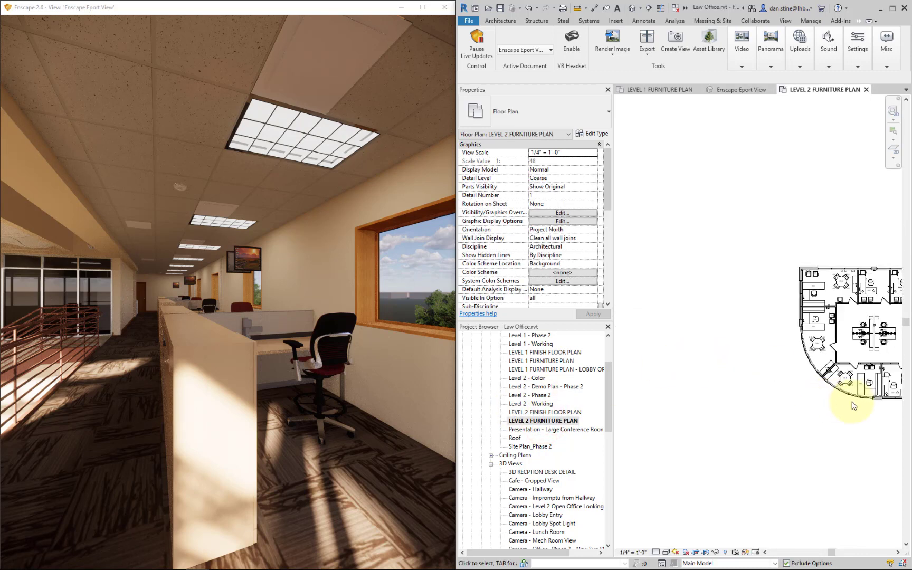
- Isolate the southernmost DK3 double workstation and its two CH1 chairs in a 3D view with a selection box
{"action": "middle_click_drag", "start_coordinate": [852, 405], "coordinate": [625, 395]}
{"action": "scroll", "coordinate": [876, 361], "scroll_direction": "up", "scroll_amount": 1}
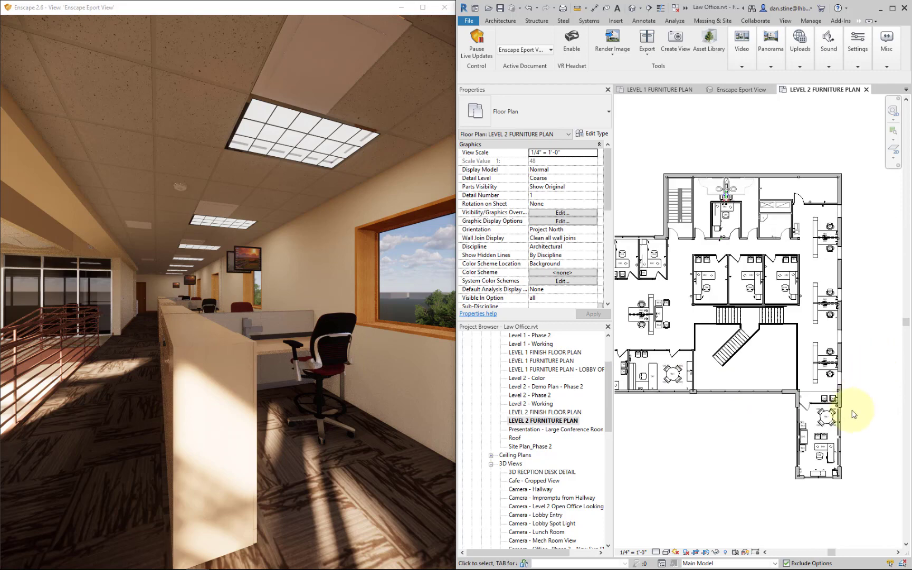
{"action": "scroll", "coordinate": [852, 406], "scroll_direction": "up", "scroll_amount": 5}
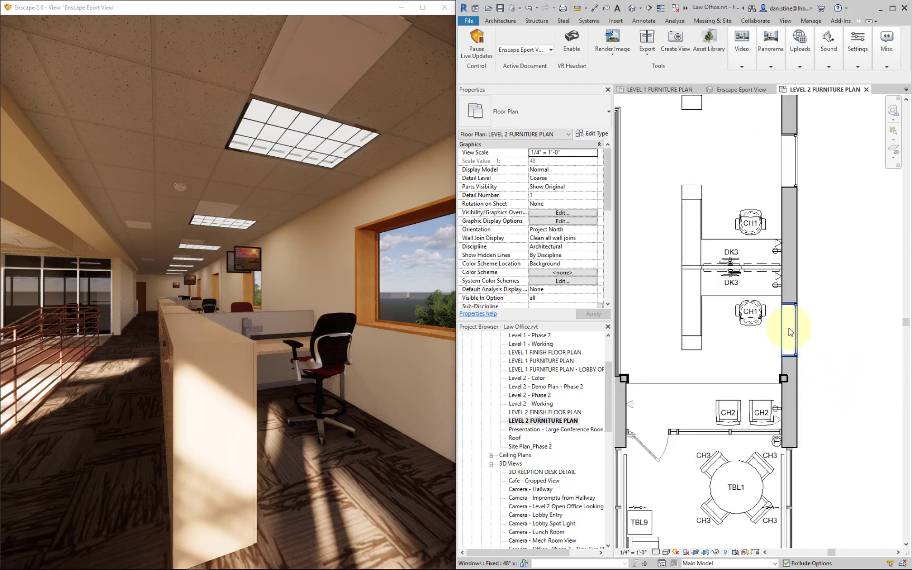
{"action": "left_click", "coordinate": [729, 297]}
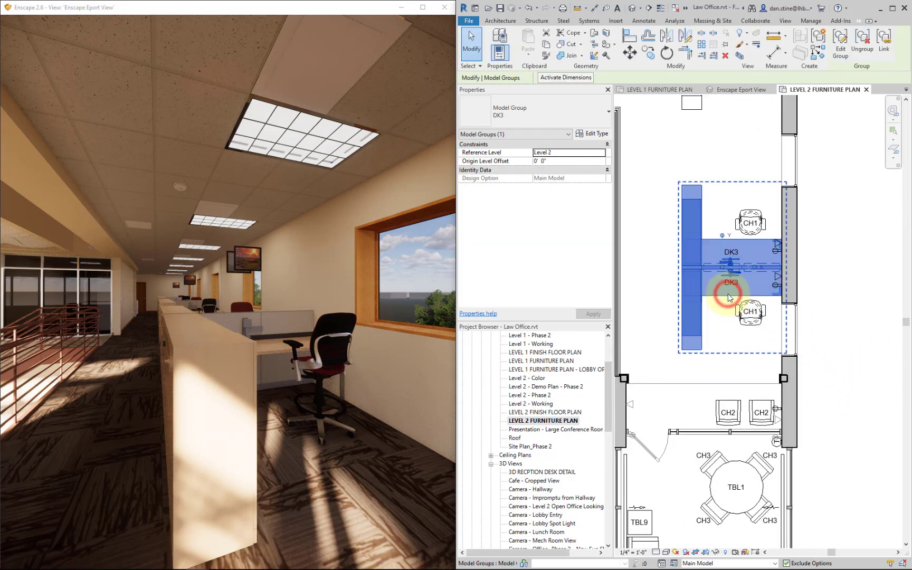
{"action": "left_click_drag", "start_coordinate": [659, 155], "coordinate": [789, 364]}
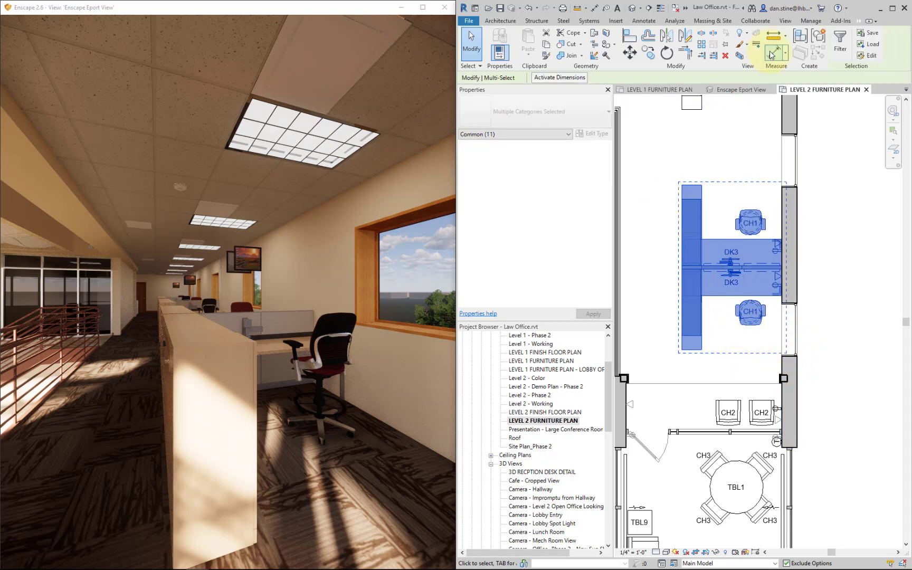
{"action": "left_click", "coordinate": [739, 54]}
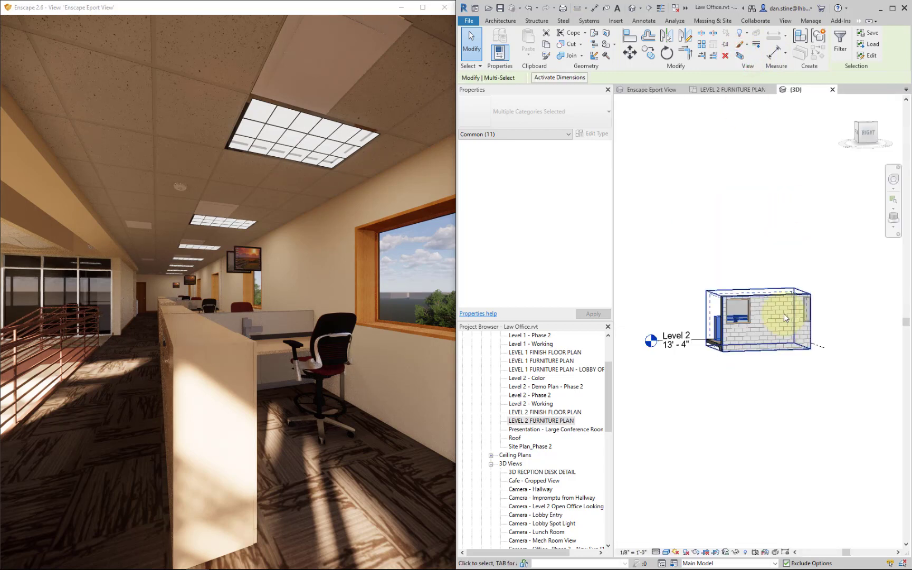
{"action": "middle_click_drag", "start_coordinate": [732, 356], "coordinate": [788, 368], "text": "shift"}
{"action": "left_click", "coordinate": [793, 390]}
- Edit the DK3 model group and open the family of its Eyesite Single Display Support for editing
{"action": "scroll", "coordinate": [747, 310], "scroll_direction": "up", "scroll_amount": 5}
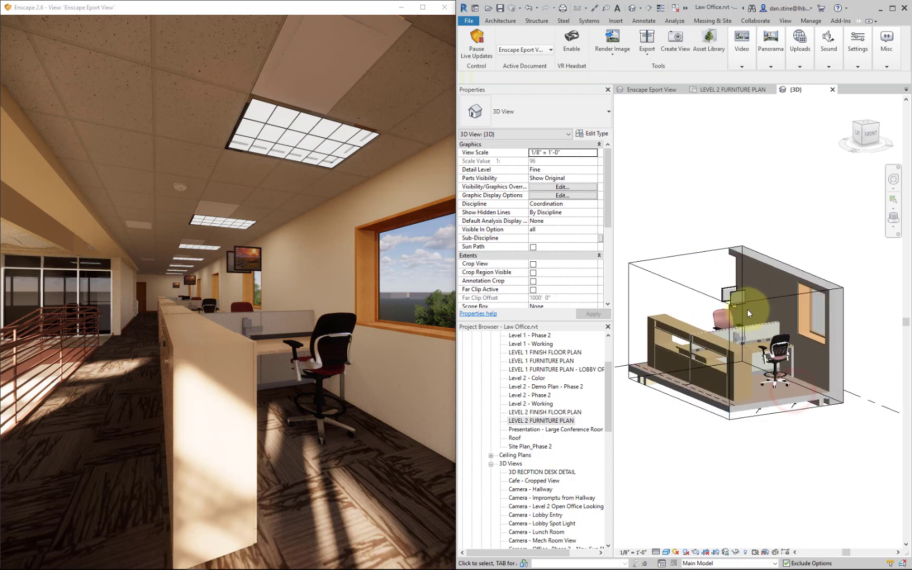
{"action": "left_click", "coordinate": [715, 286]}
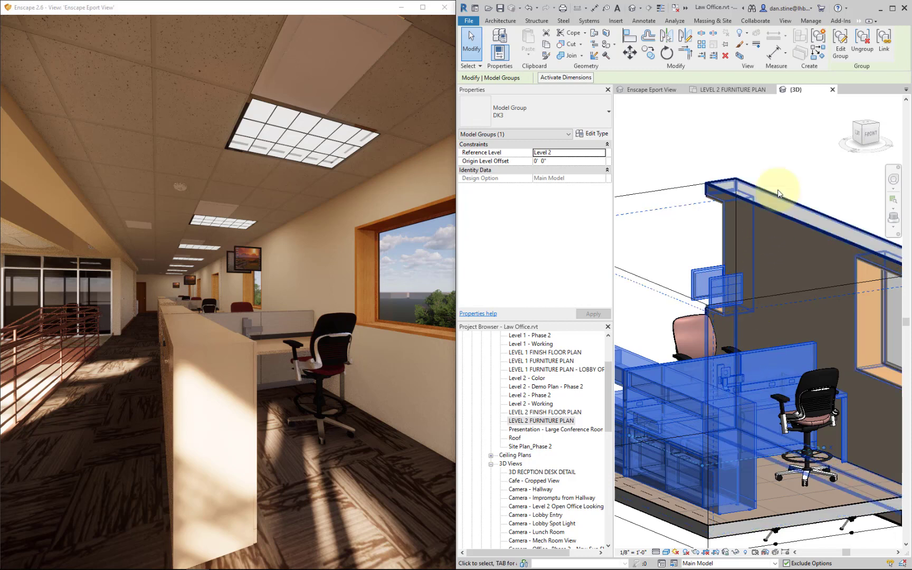
{"action": "left_click", "coordinate": [840, 43]}
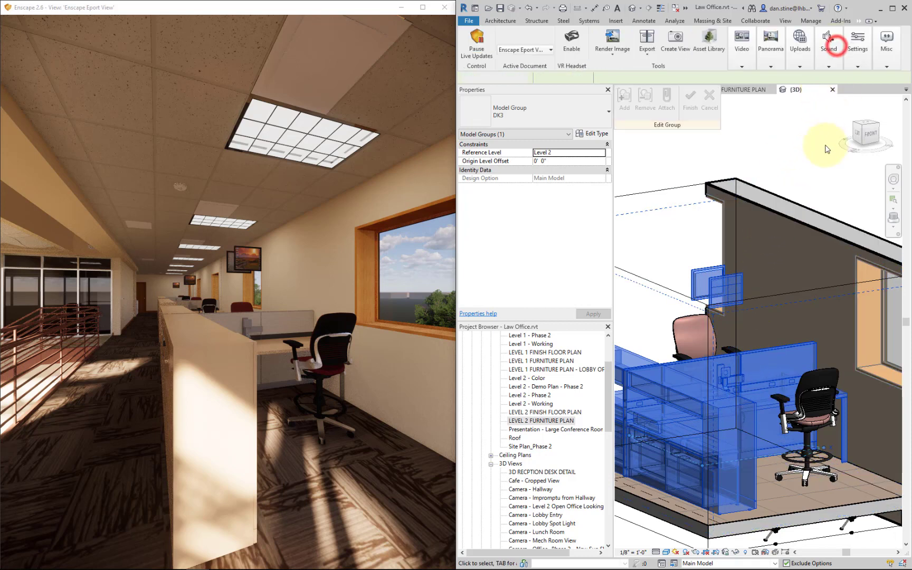
{"action": "left_click", "coordinate": [723, 282]}
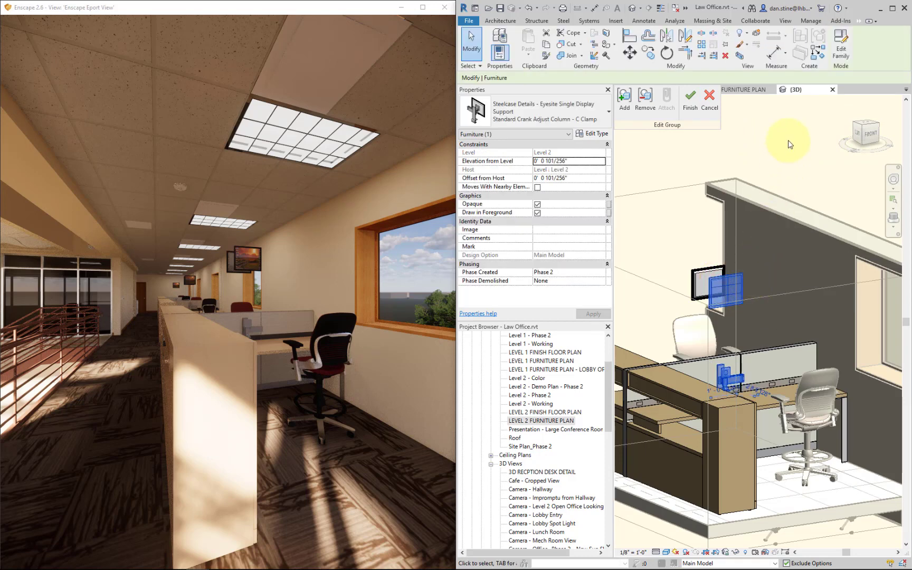
{"action": "left_click", "coordinate": [843, 53]}
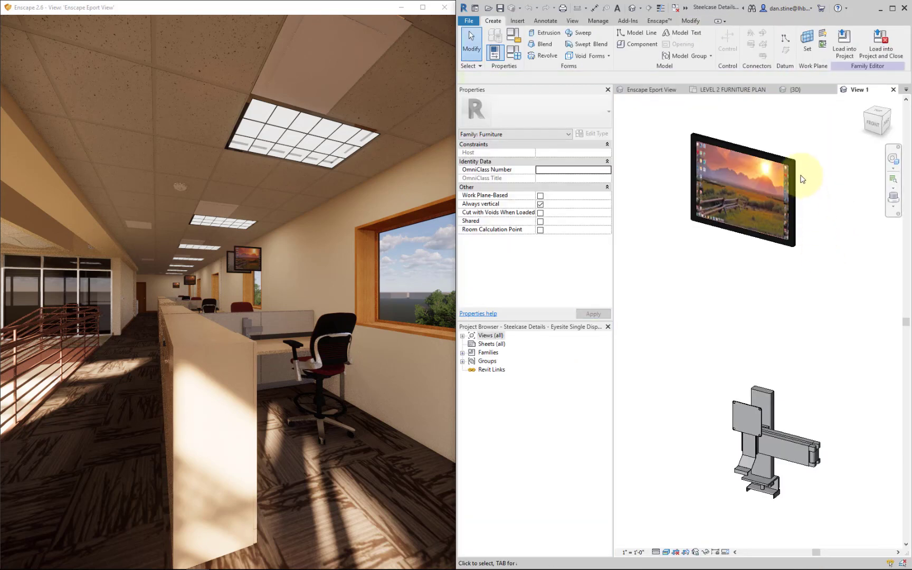
- Select the floating monitor in the family and open the Front elevation
{"action": "left_click_drag", "start_coordinate": [664, 118], "coordinate": [826, 267]}
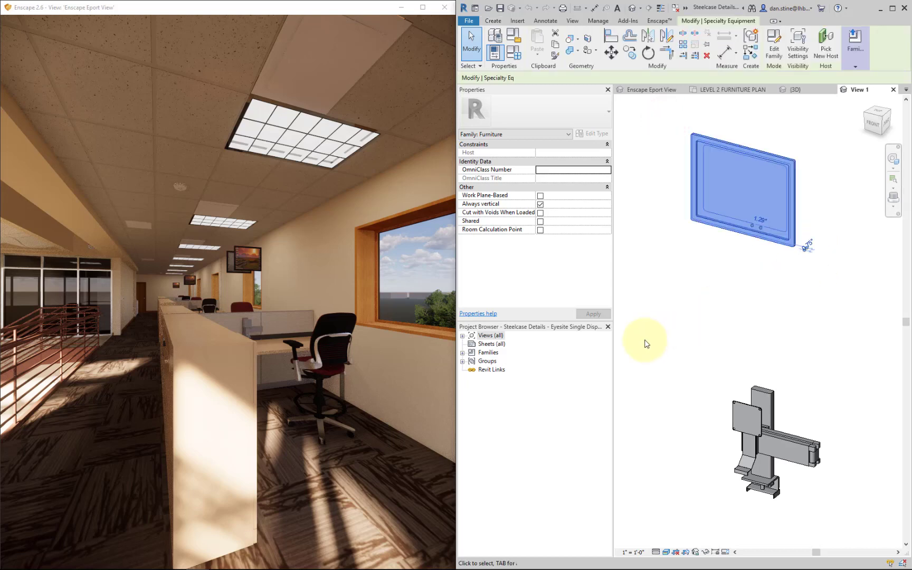
{"action": "left_click", "coordinate": [462, 336]}
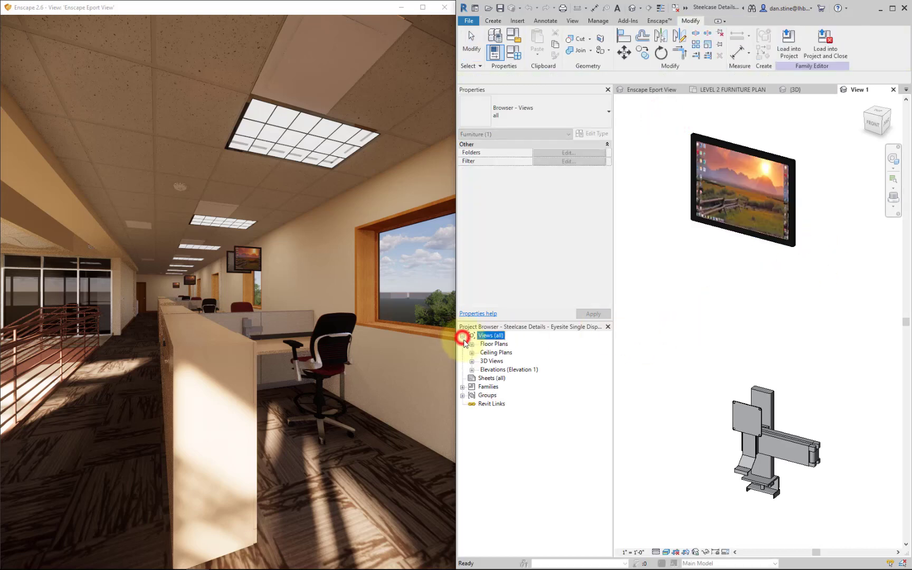
{"action": "left_click", "coordinate": [472, 344]}
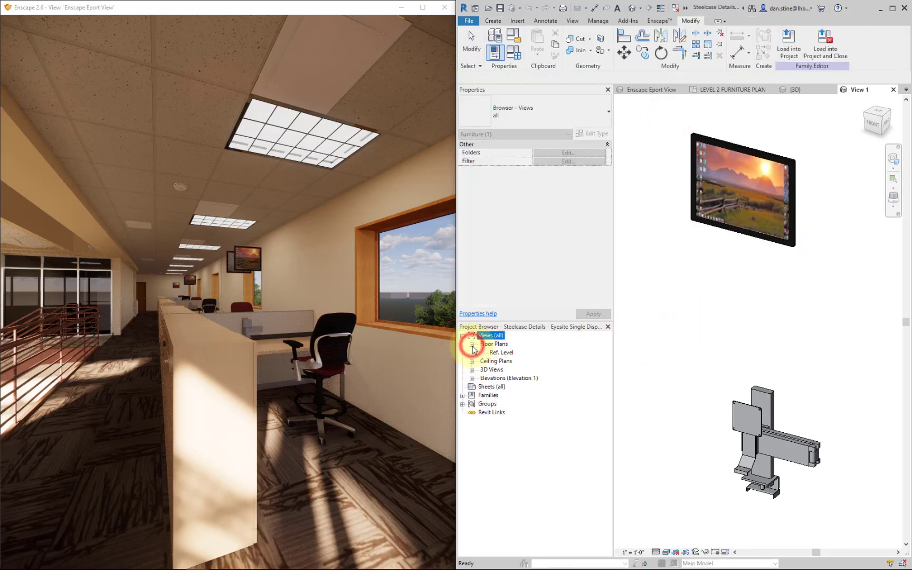
{"action": "left_click", "coordinate": [471, 377]}
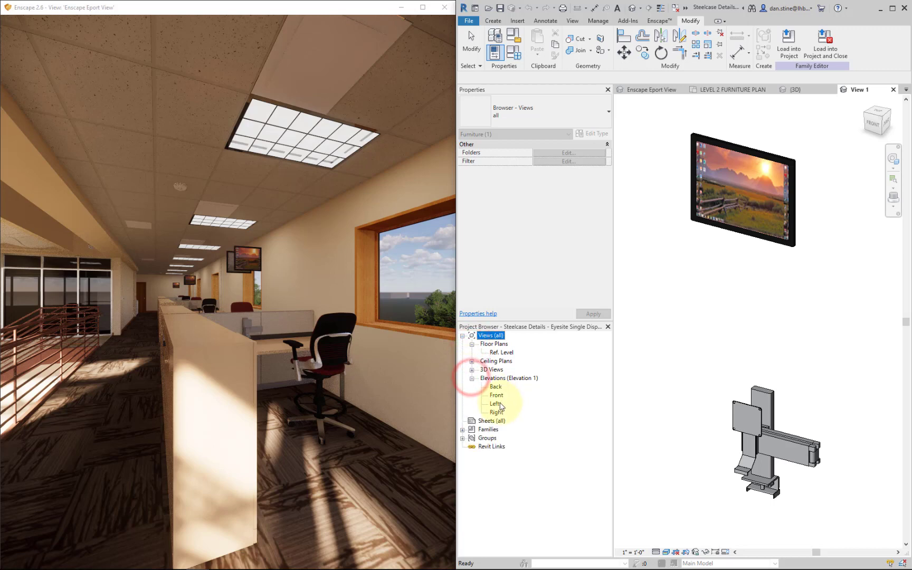
{"action": "double_click", "coordinate": [495, 395]}
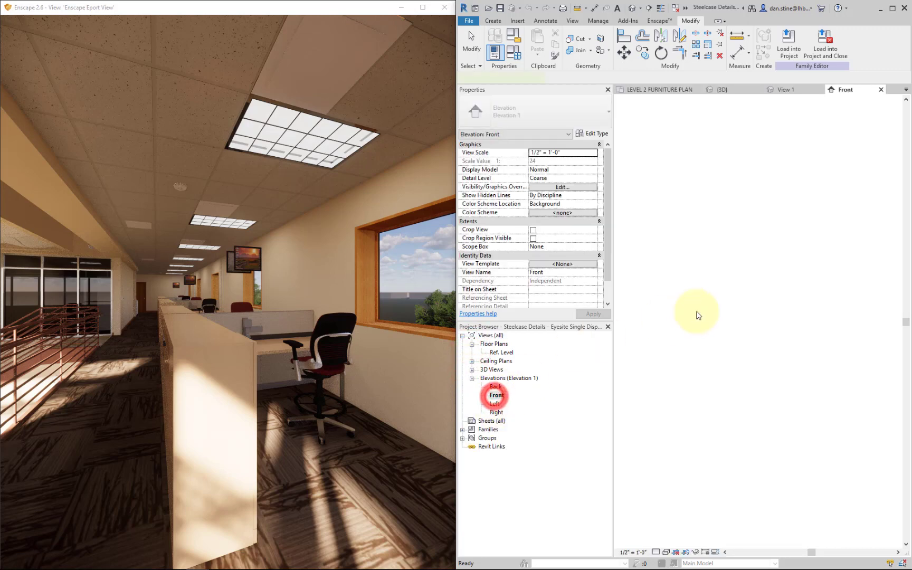
- Lower the 18" LCD monitor onto its support bracket, to an elevation of -4.20" from the reference level
{"action": "scroll", "coordinate": [779, 525], "scroll_direction": "up", "scroll_amount": 2}
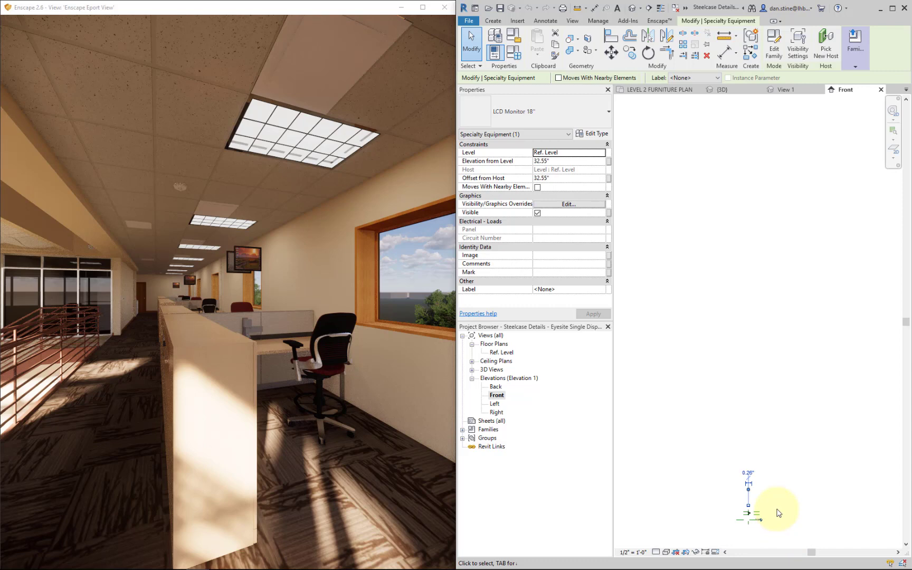
{"action": "middle_click_drag", "start_coordinate": [779, 512], "coordinate": [743, 393]}
{"action": "scroll", "coordinate": [726, 352], "scroll_direction": "up", "scroll_amount": 3}
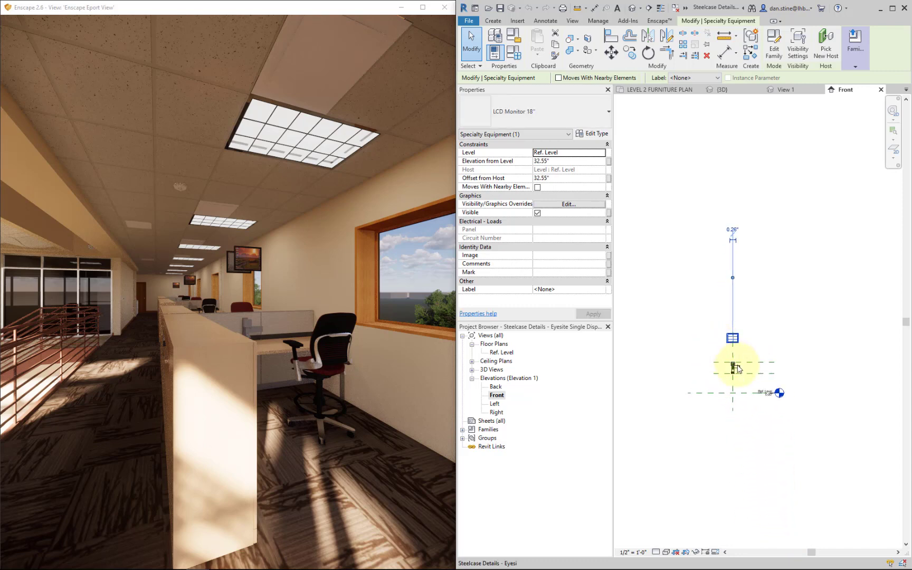
{"action": "scroll", "coordinate": [744, 375], "scroll_direction": "up", "scroll_amount": 5}
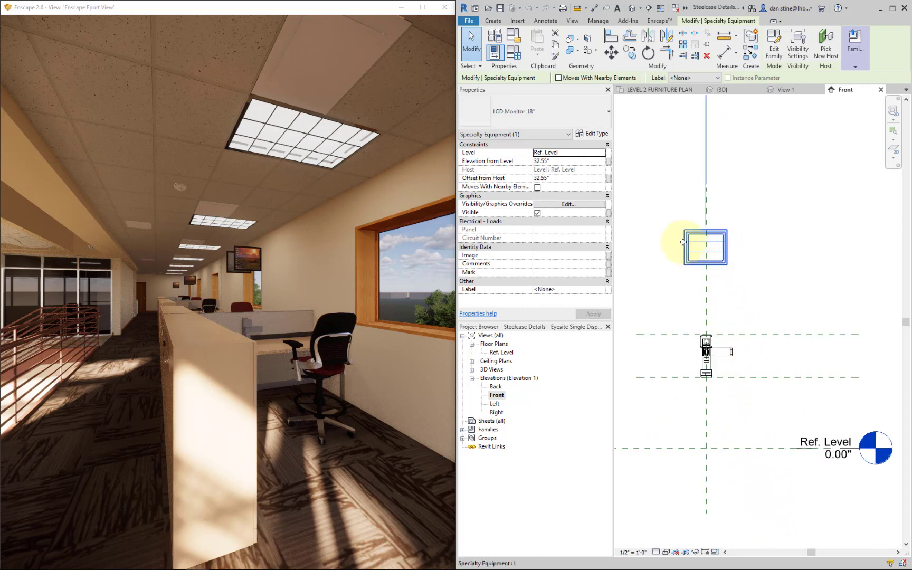
{"action": "left_click_drag", "start_coordinate": [665, 216], "coordinate": [776, 277]}
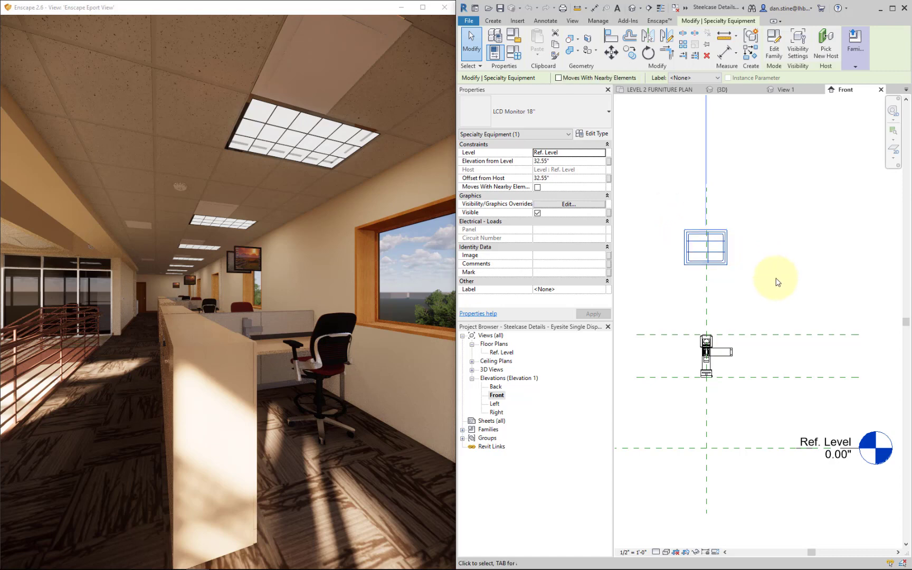
{"action": "key", "text": "Down"}
{"action": "key", "text": "shift+Down"}
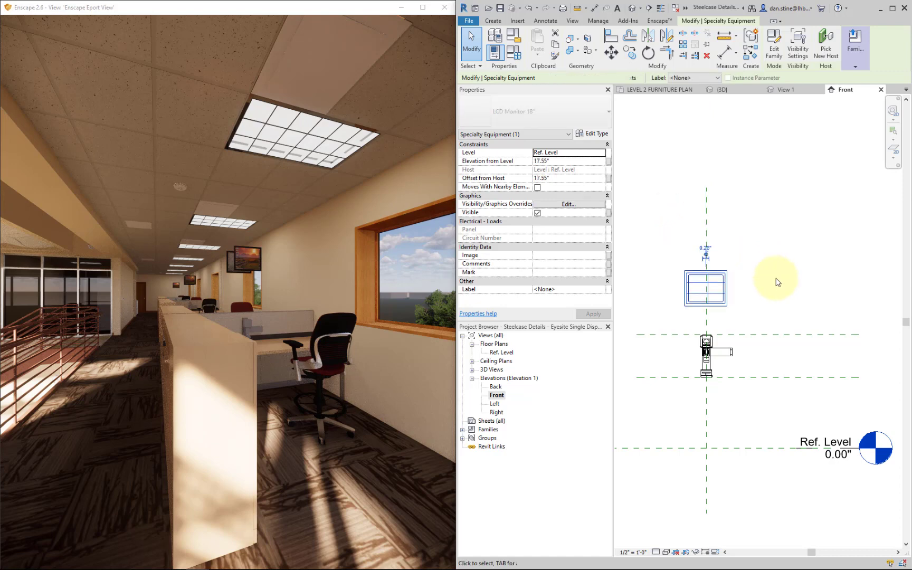
{"action": "key", "text": "shift+Down"}
{"action": "key", "text": "shift+Down"}
{"action": "key", "text": "shift+Down"}
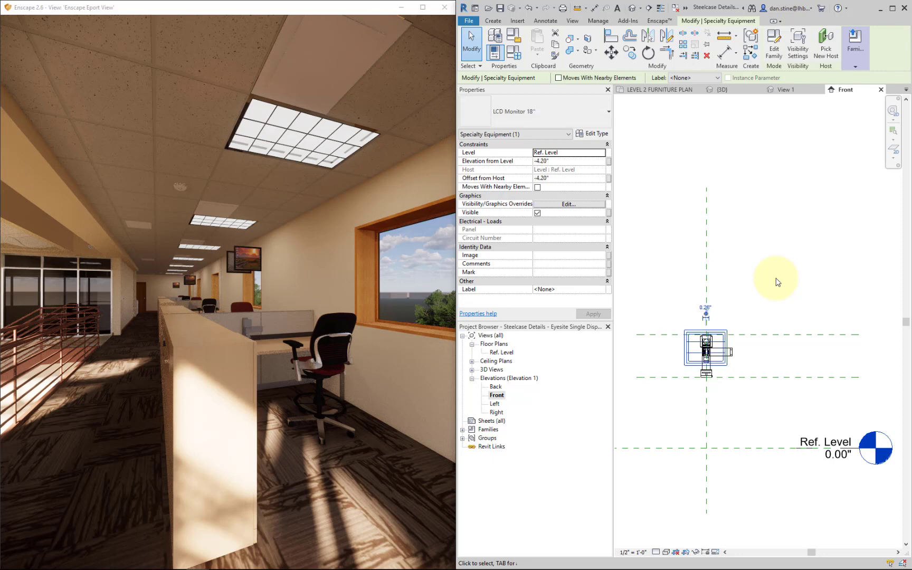
{"action": "left_click", "coordinate": [774, 280]}
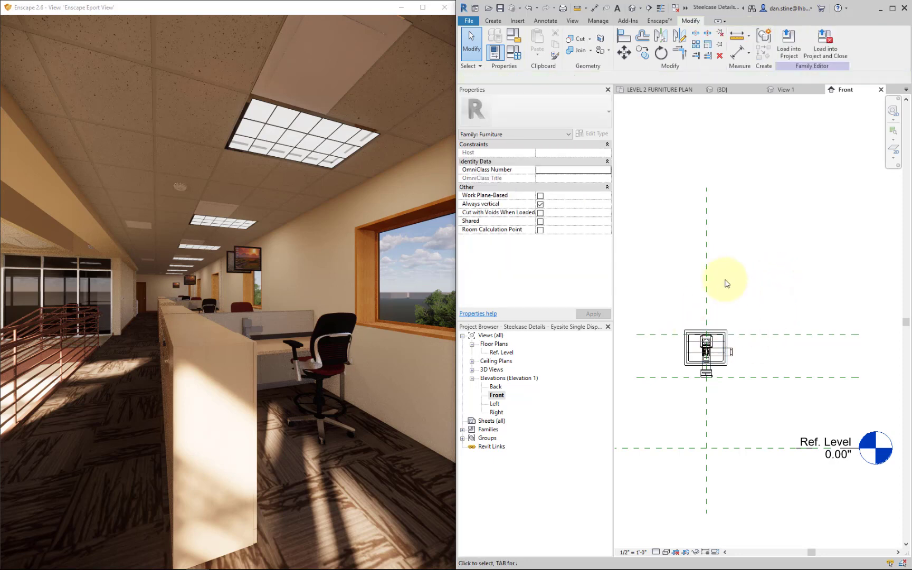
- Load the corrected display support family into the project, overwriting the existing version, and finish editing the DK3 group
{"action": "left_click", "coordinate": [789, 50]}
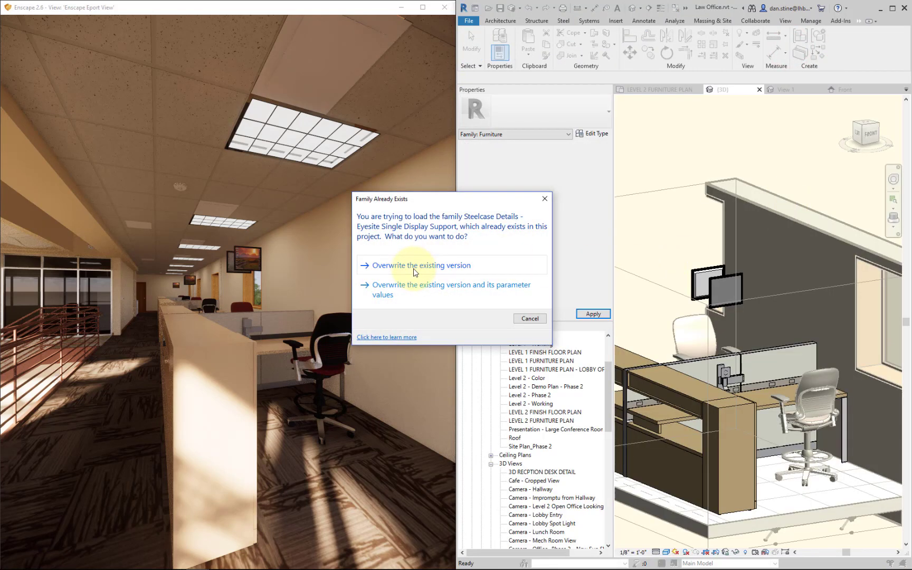
{"action": "left_click", "coordinate": [415, 269]}
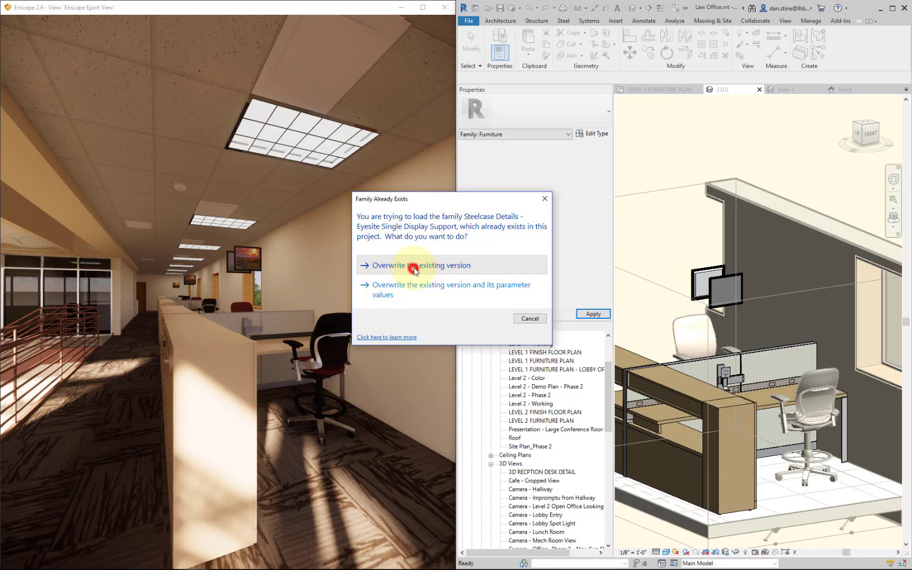
{"action": "left_click", "coordinate": [810, 360]}
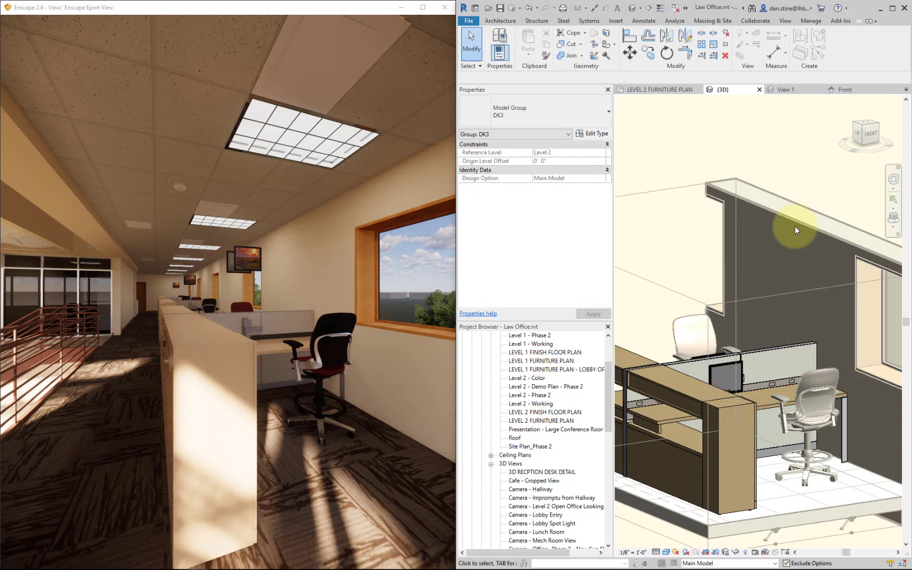
{"action": "left_click", "coordinate": [684, 116]}
{"action": "left_click", "coordinate": [731, 141]}
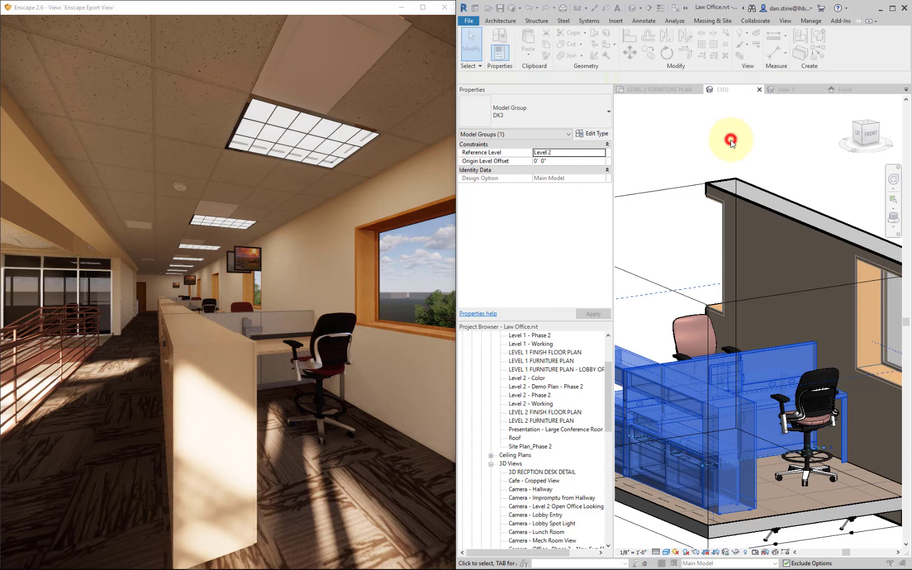
{"action": "left_click", "coordinate": [707, 142]}
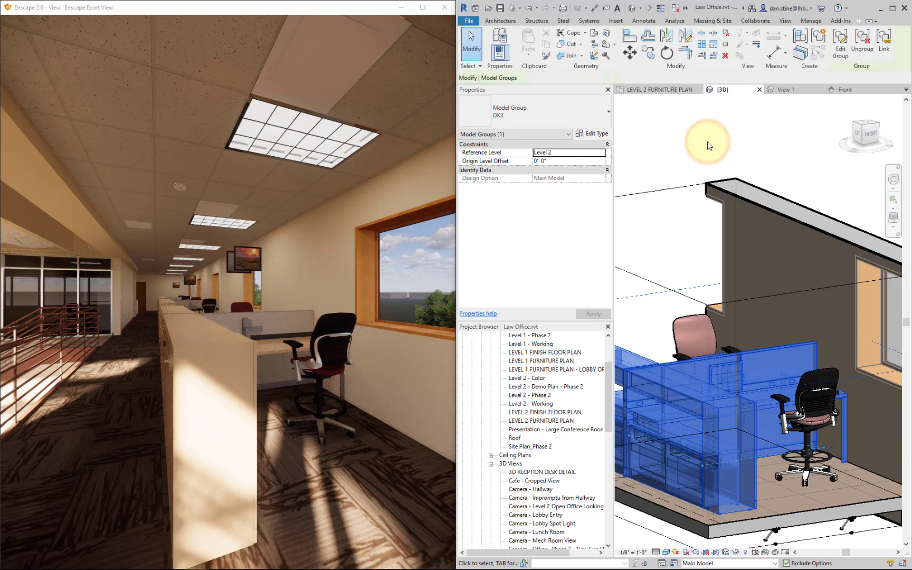
- Walk up to the nearest workstation in the Enscape render and inspect its lowered monitor above the desk
{"action": "left_click", "coordinate": [371, 318]}
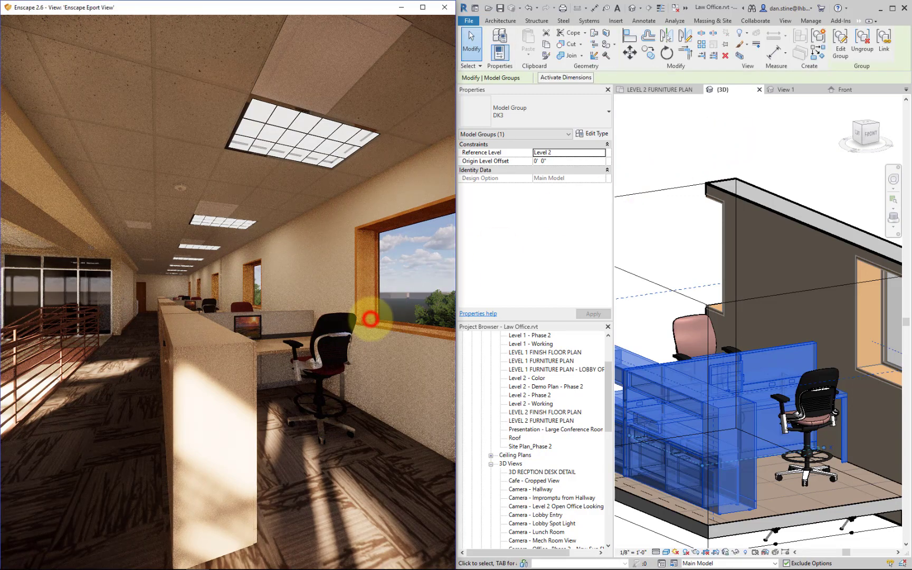
{"action": "left_click_drag", "start_coordinate": [368, 315], "coordinate": [368, 313]}
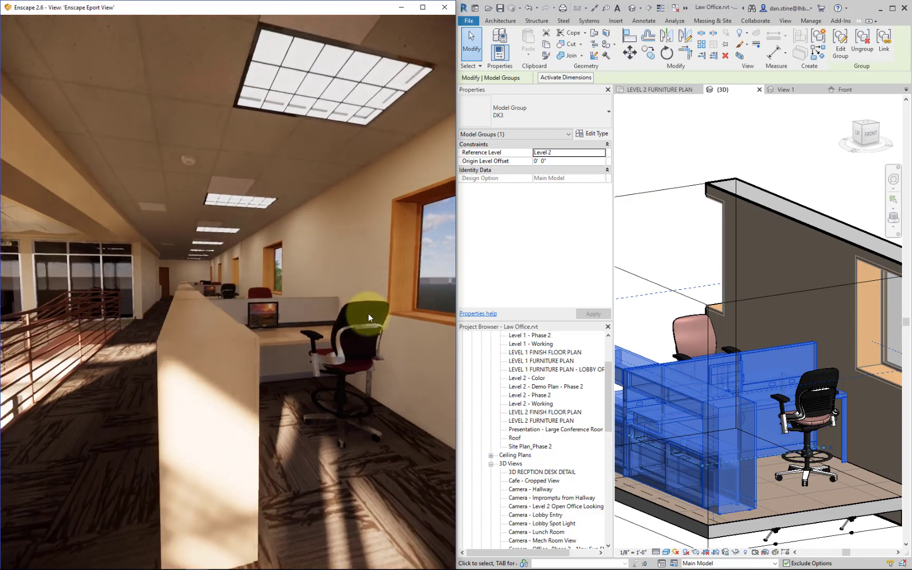
{"action": "key", "text": "w"}
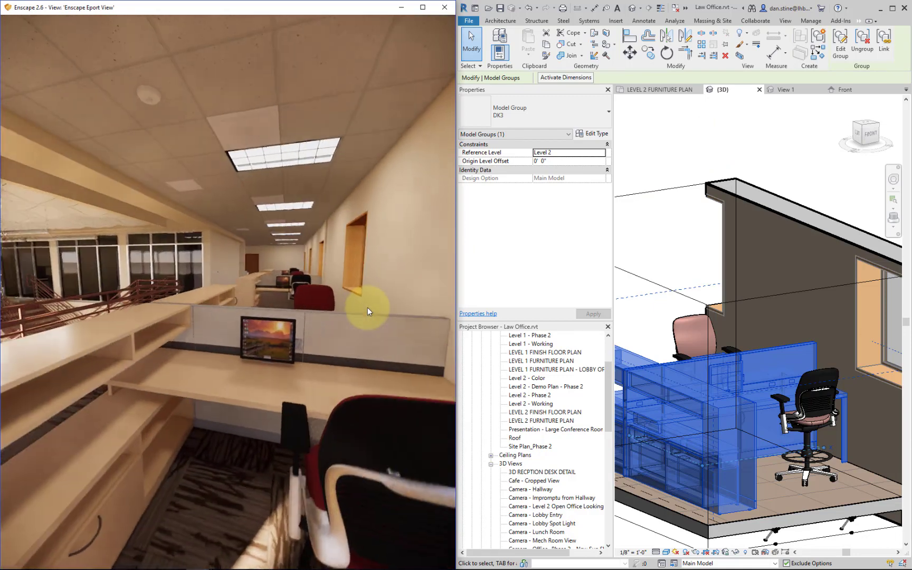
{"action": "right_click_drag", "start_coordinate": [367, 307], "coordinate": [377, 297]}
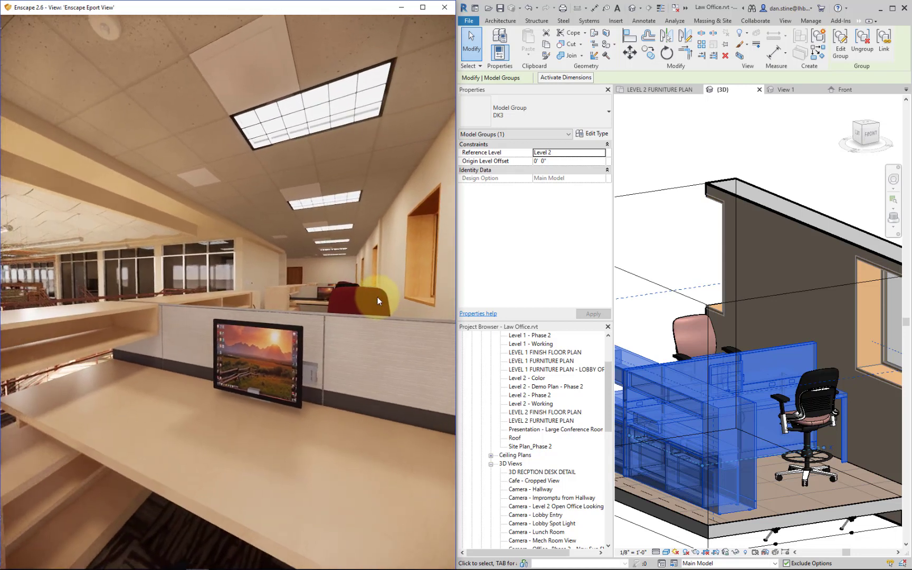
{"action": "left_click", "coordinate": [671, 155]}
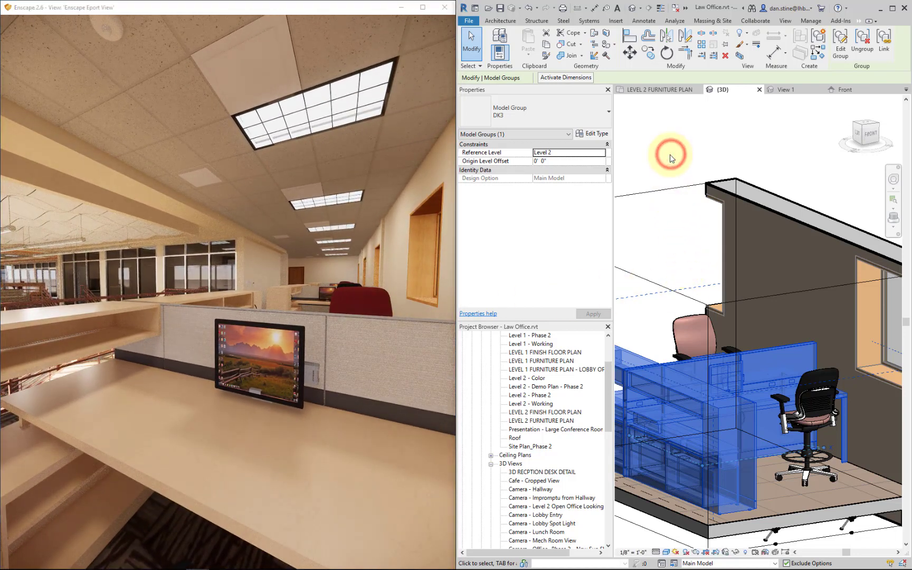
{"action": "left_click", "coordinate": [406, 177]}
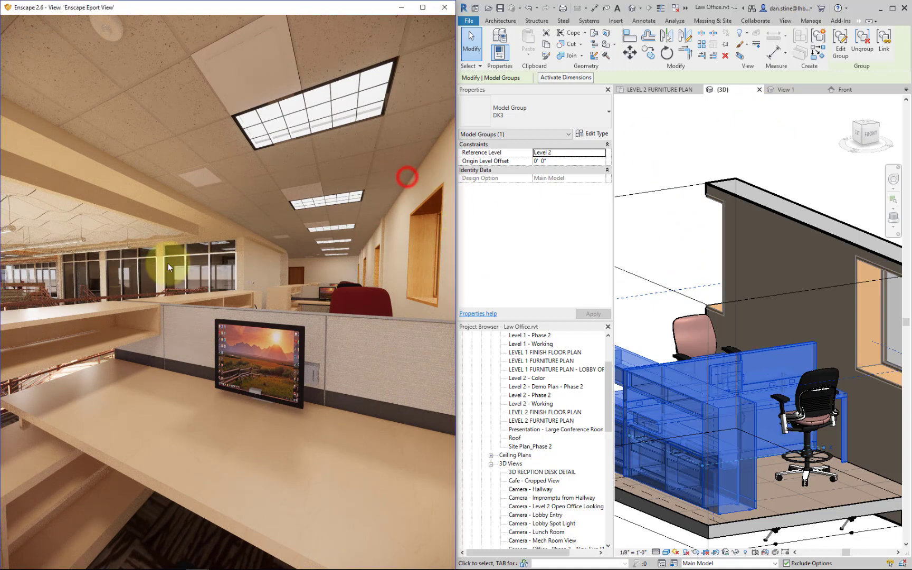
- Preview the render at 21:53, return the time of day to 15:02, and move to the corridor beside the workstations
{"action": "right_click_drag", "start_coordinate": [168, 264], "coordinate": [170, 264], "text": "shift"}
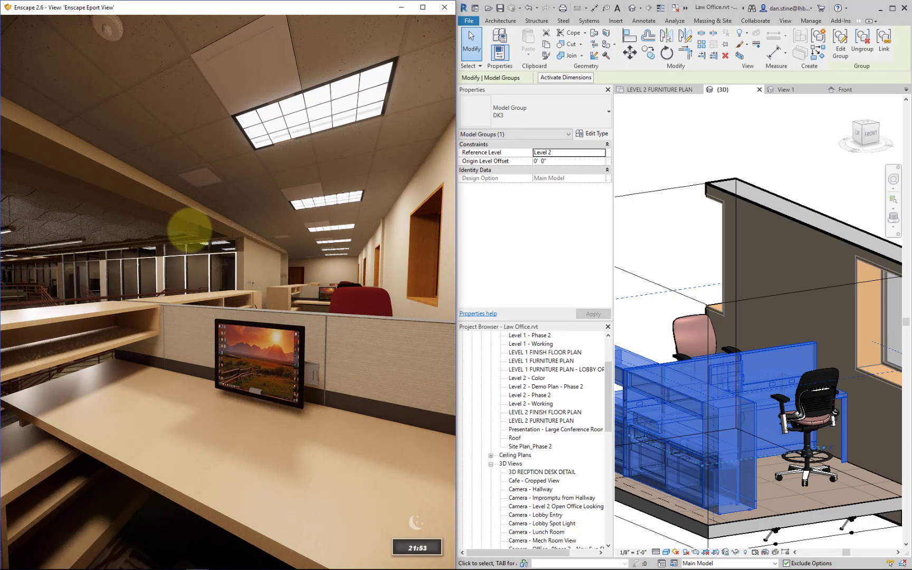
{"action": "right_click_drag", "start_coordinate": [190, 230], "coordinate": [348, 248], "text": "shift"}
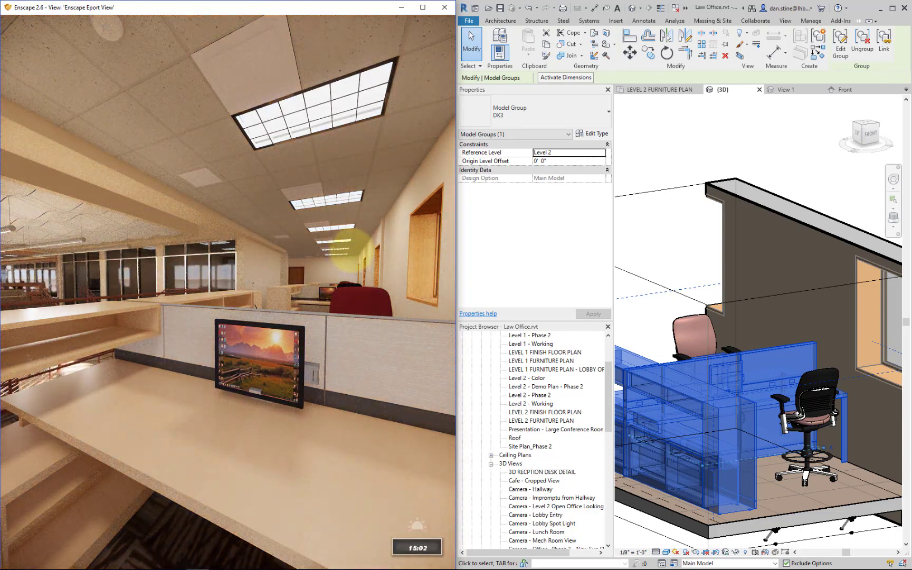
{"action": "left_click_drag", "start_coordinate": [350, 253], "coordinate": [358, 184]}
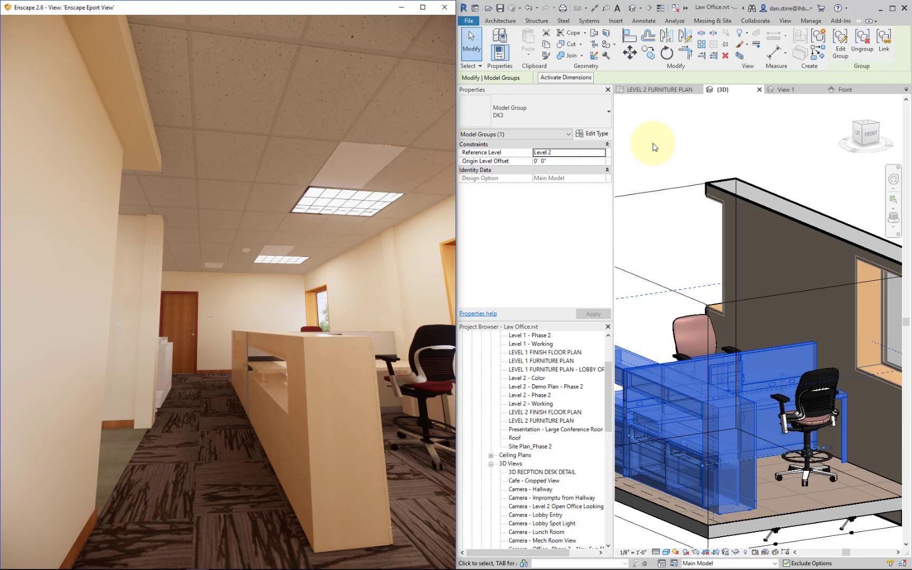
- Close the family's Front and 3D views and the project's 3D view, discarding the changes to the family file
{"action": "left_click", "coordinate": [802, 112]}
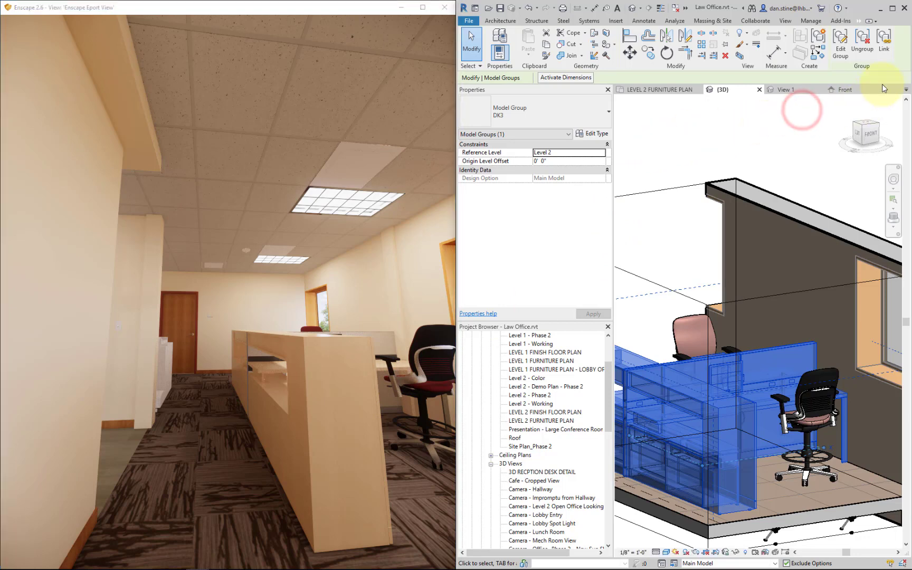
{"action": "left_click", "coordinate": [881, 89]}
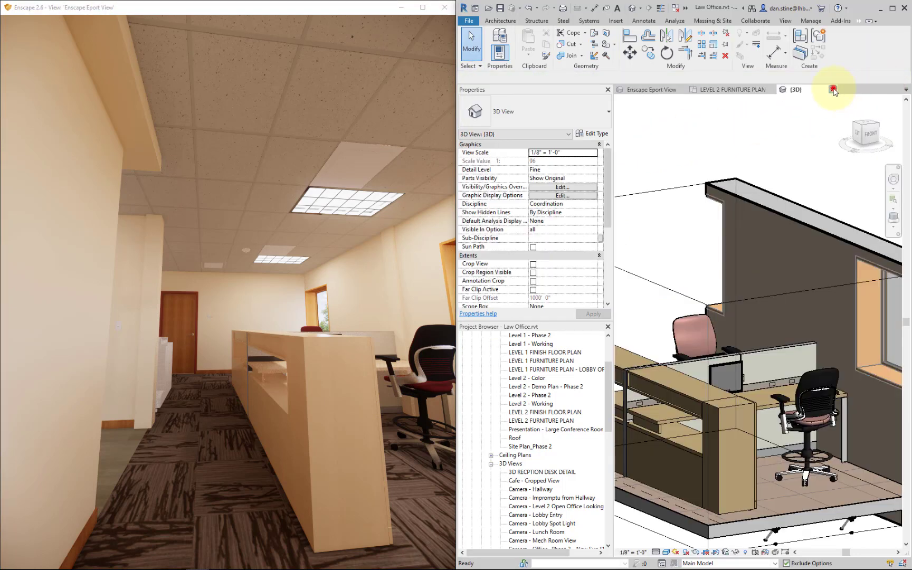
{"action": "left_click", "coordinate": [833, 90]}
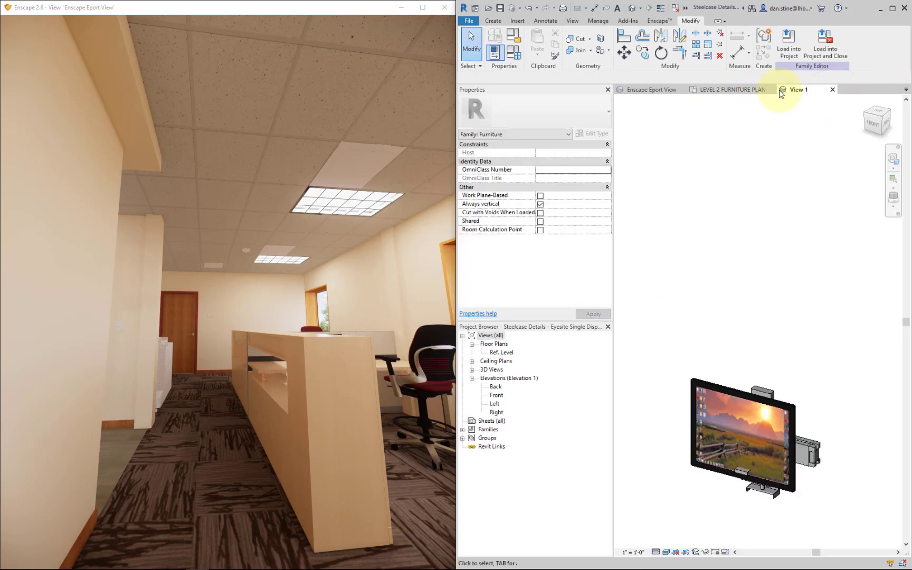
{"action": "left_click", "coordinate": [833, 90]}
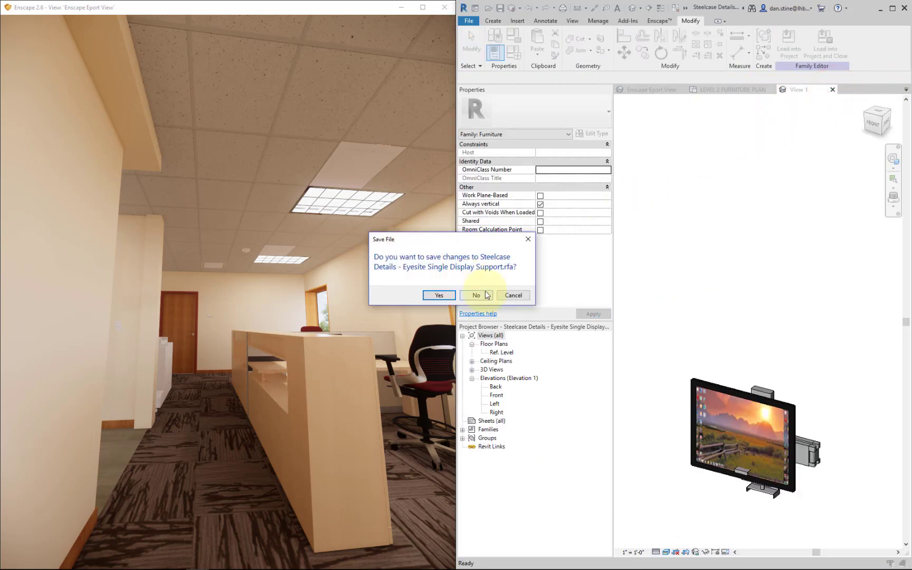
{"action": "left_click", "coordinate": [485, 295]}
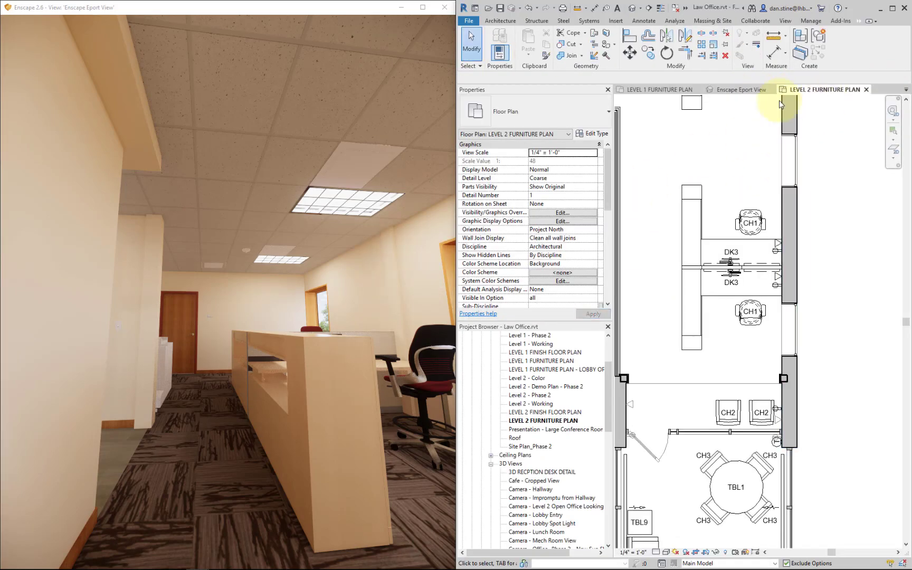
- Open the layer structure of the Interior - 4 7/8" Partition (1-hr) wall beside the DK2 office in the LEVEL 2 FURNITURE PLAN
{"action": "left_click", "coordinate": [663, 90]}
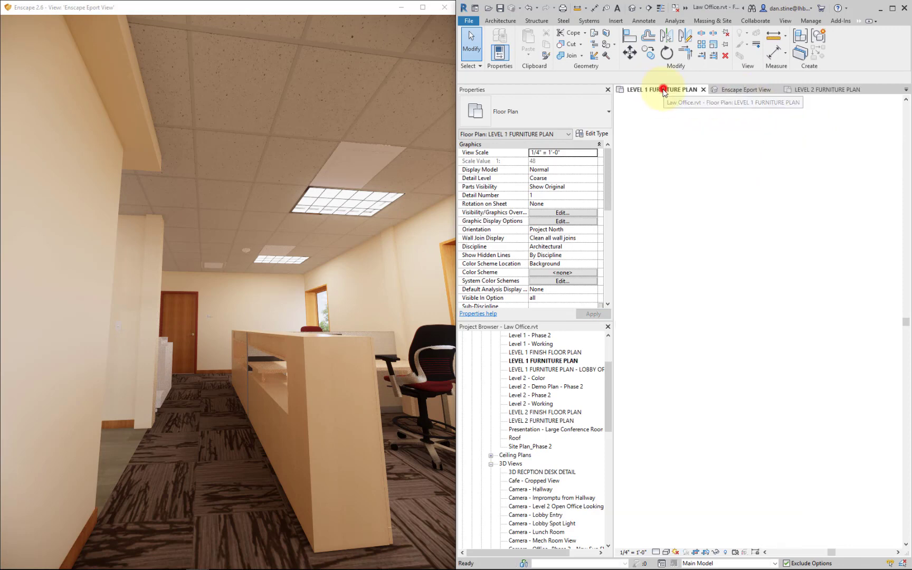
{"action": "left_click", "coordinate": [824, 91]}
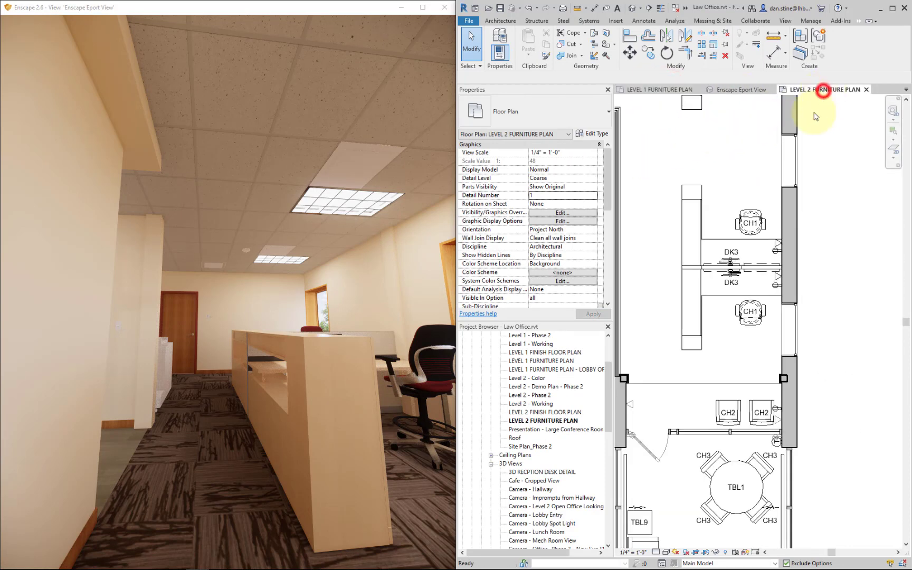
{"action": "scroll", "coordinate": [718, 253], "scroll_direction": "down", "scroll_amount": 2}
{"action": "middle_click_drag", "start_coordinate": [723, 266], "coordinate": [793, 529]}
{"action": "scroll", "coordinate": [757, 336], "scroll_direction": "up", "scroll_amount": 3}
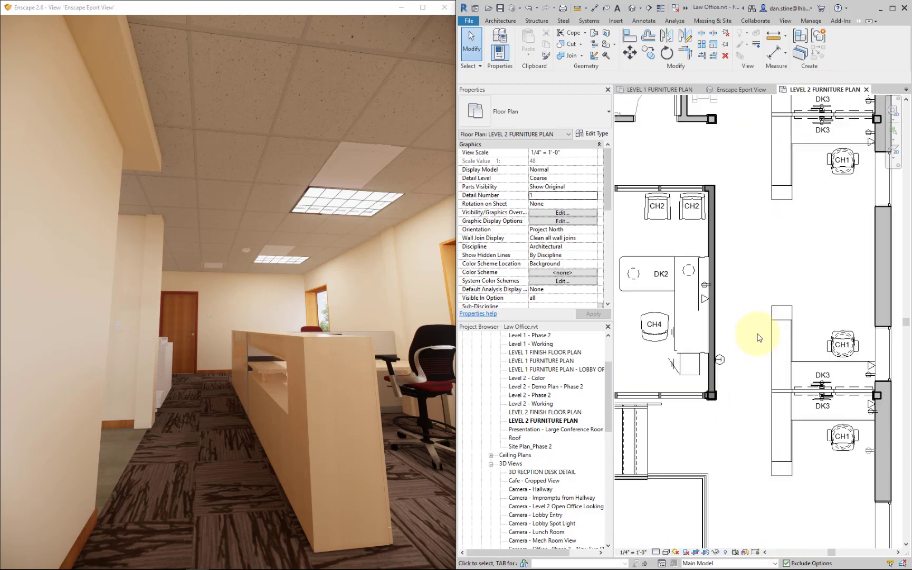
{"action": "left_click", "coordinate": [712, 208]}
{"action": "left_click", "coordinate": [596, 134]}
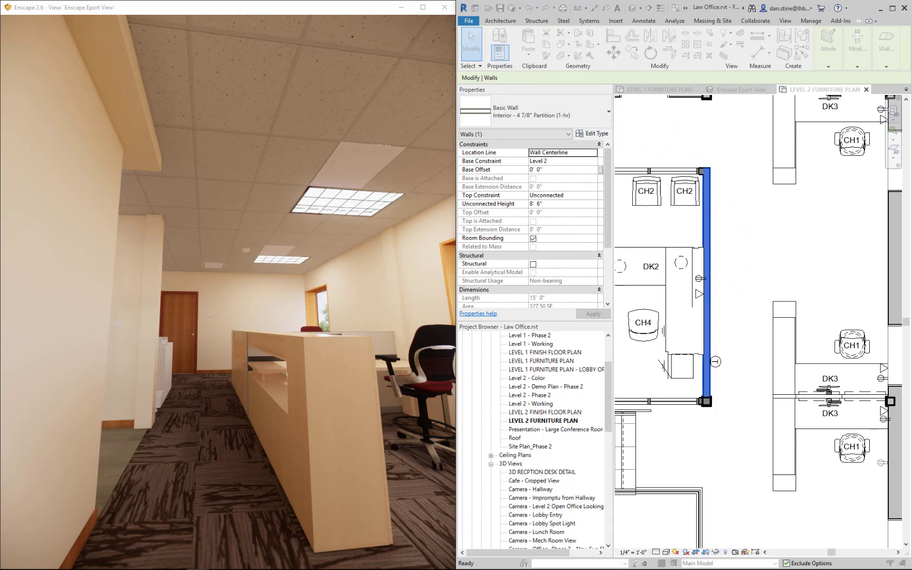
{"action": "left_click", "coordinate": [587, 183]}
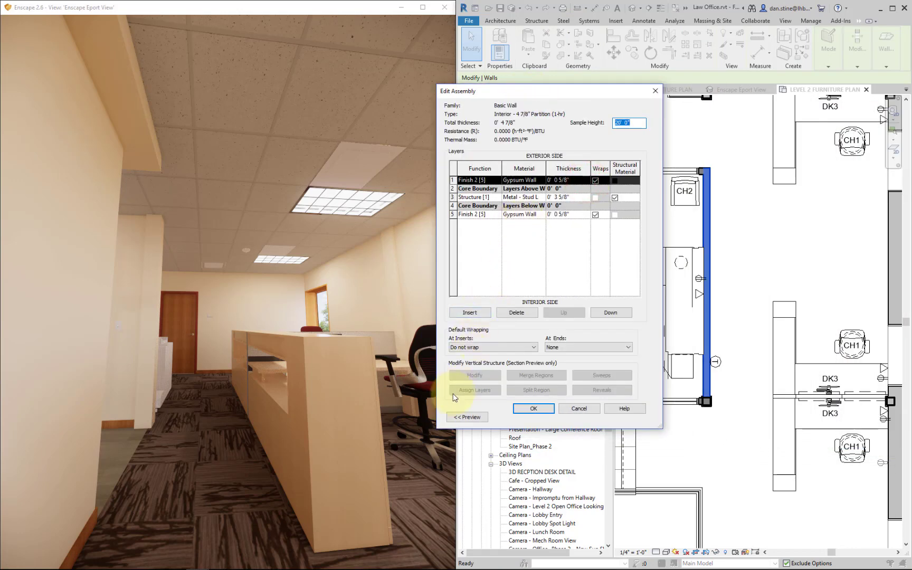
- Display the wall assembly's preview in section and examine the base of the wall
{"action": "left_click", "coordinate": [471, 420]}
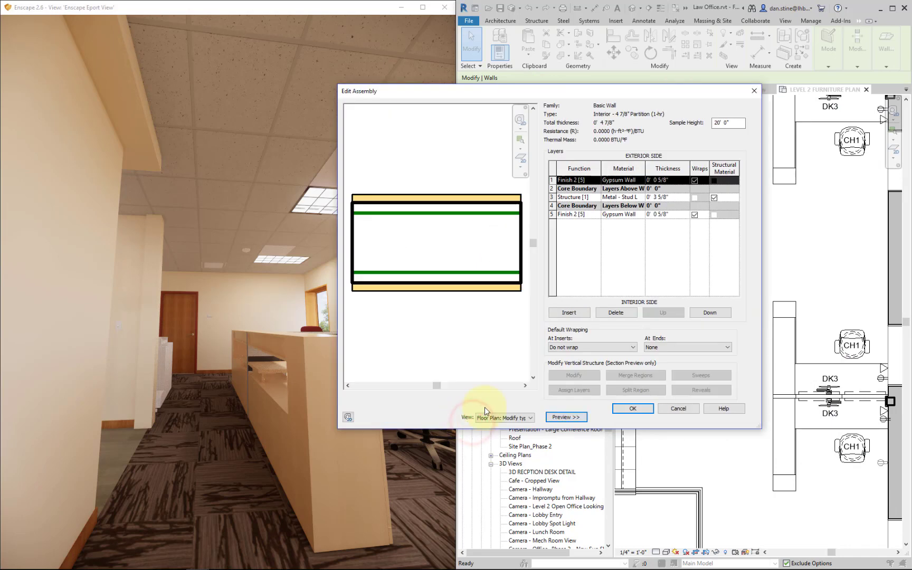
{"action": "left_click", "coordinate": [508, 417]}
{"action": "left_click", "coordinate": [505, 433]}
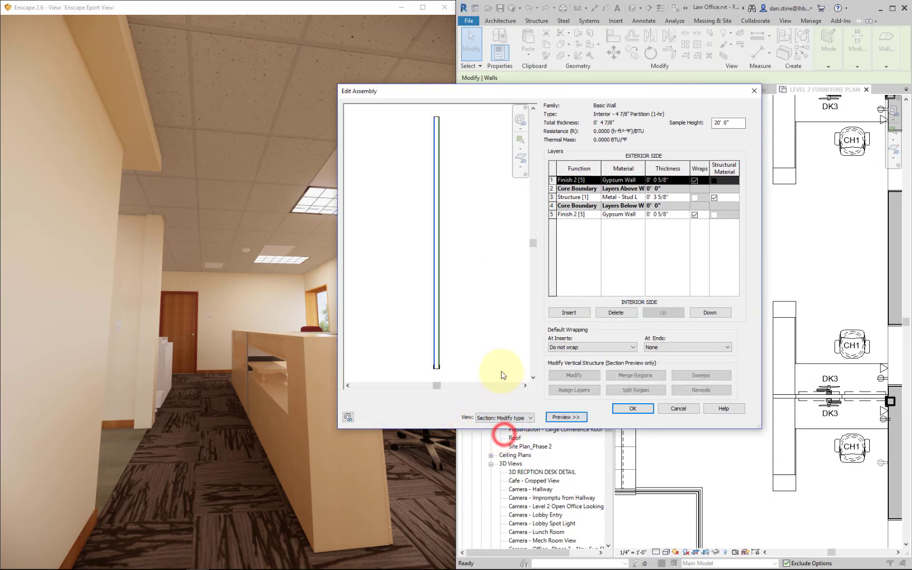
{"action": "scroll", "coordinate": [463, 340], "scroll_direction": "up", "scroll_amount": 5}
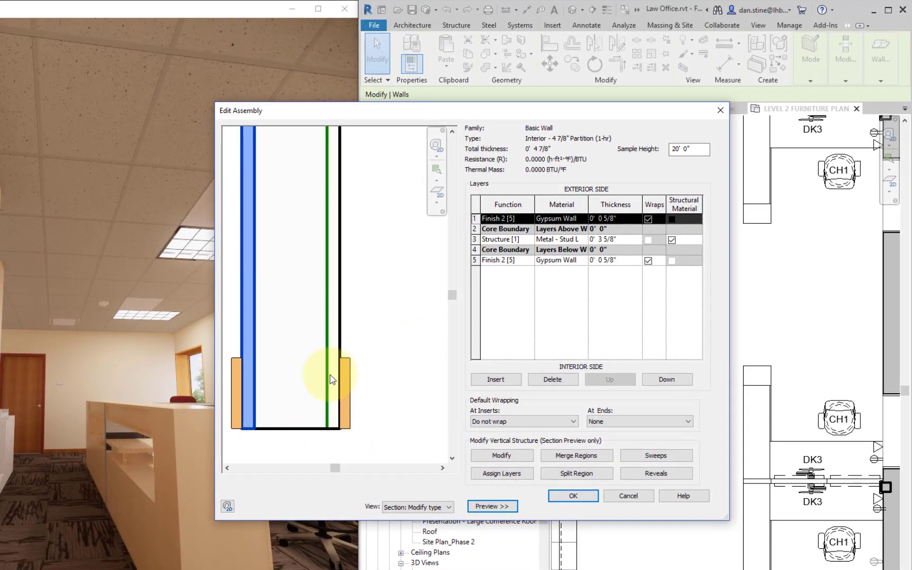
- Examine the full profile and material names of the wall's sweeps, and leave the wall type dialogs without changes
{"action": "left_click", "coordinate": [664, 457]}
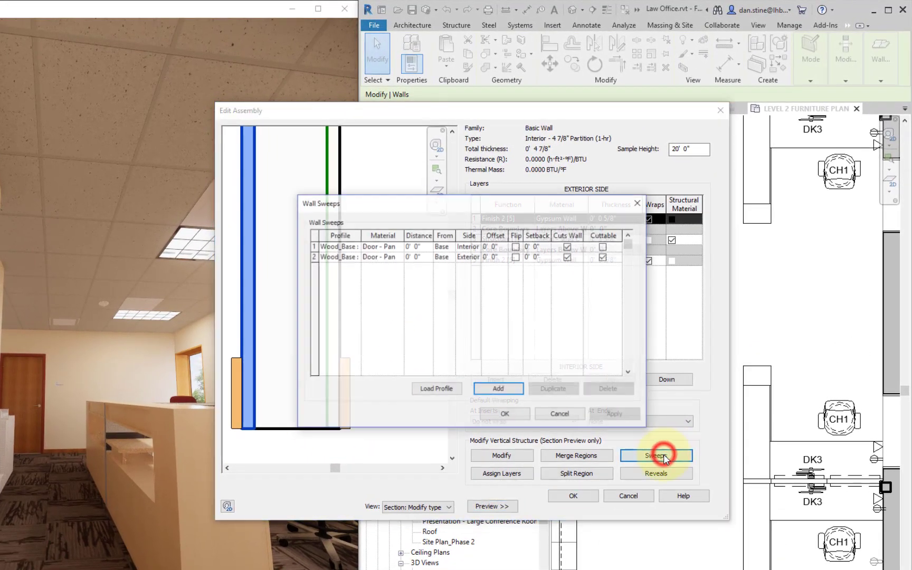
{"action": "left_click_drag", "start_coordinate": [403, 235], "coordinate": [490, 235]}
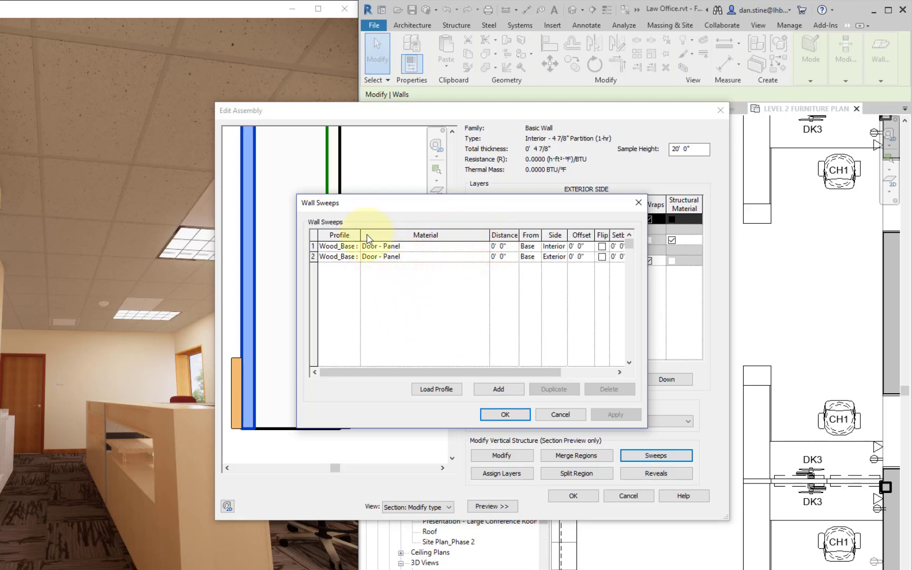
{"action": "left_click_drag", "start_coordinate": [360, 234], "coordinate": [441, 236]}
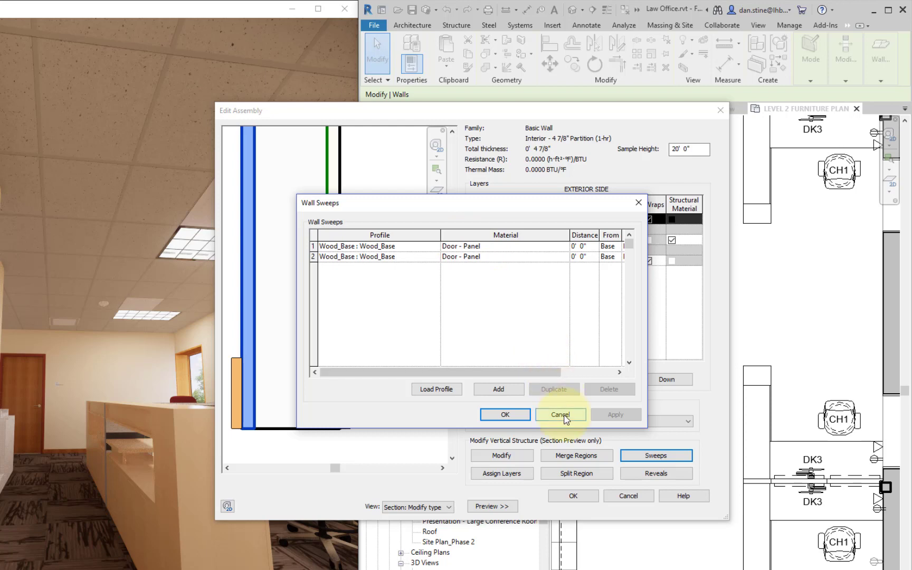
{"action": "left_click", "coordinate": [559, 415]}
{"action": "left_click", "coordinate": [627, 495]}
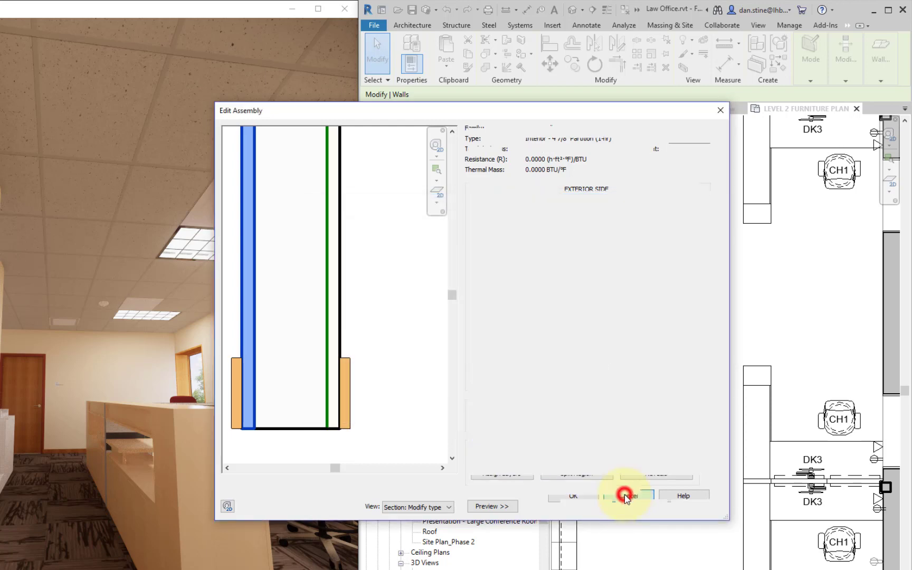
{"action": "left_click", "coordinate": [638, 507]}
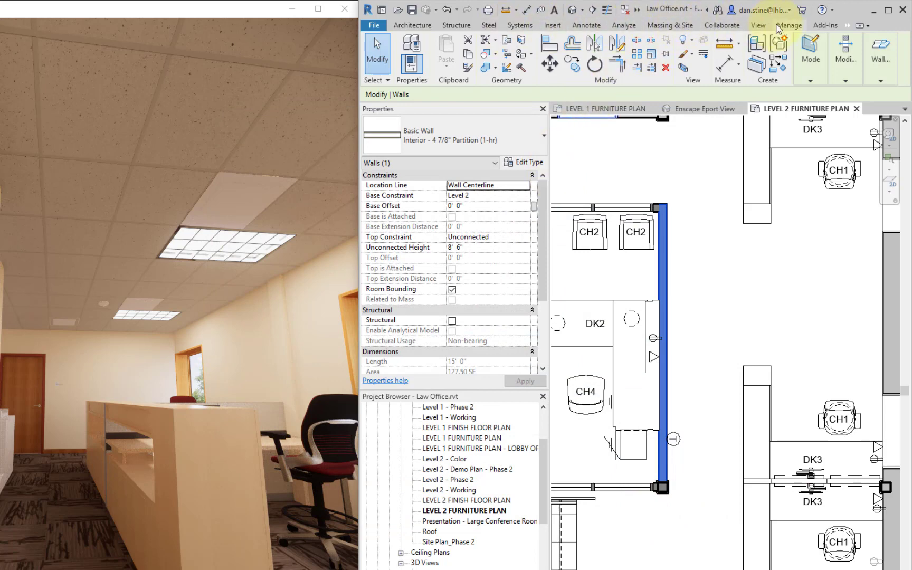
- Search the project's materials for "door -" and select the Door - Panel material
{"action": "left_click", "coordinate": [784, 25]}
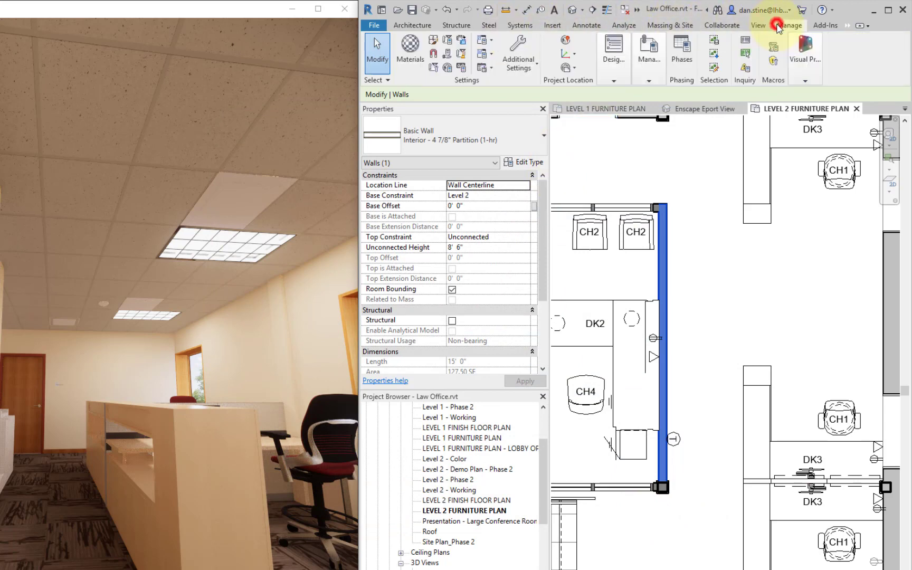
{"action": "left_click", "coordinate": [402, 58]}
{"action": "type", "text": "doo"}
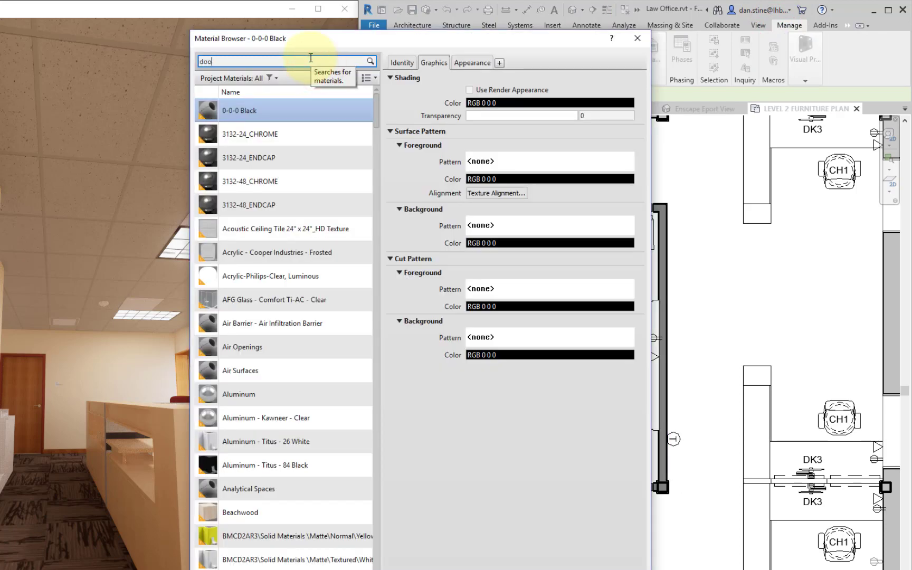
{"action": "type", "text": "r -"}
{"action": "left_click", "coordinate": [268, 146]}
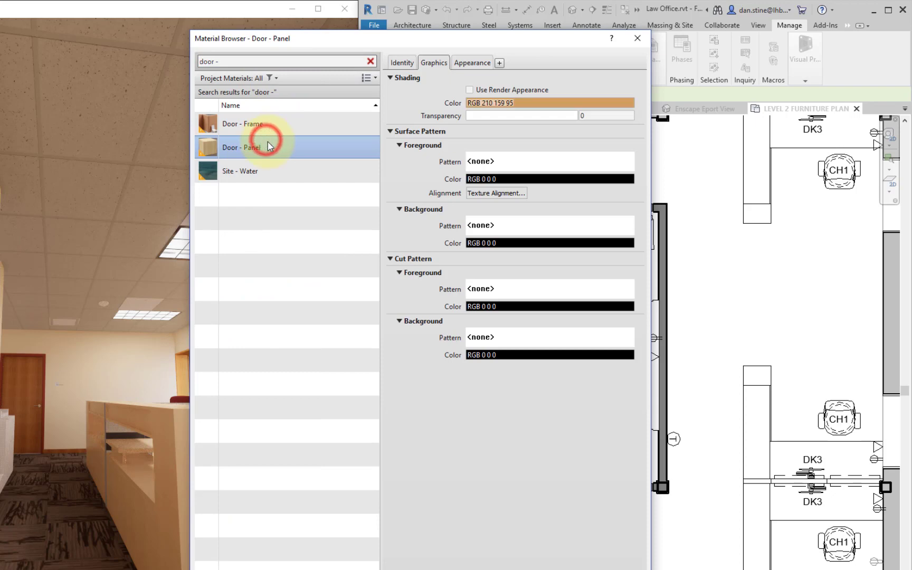
- Replace the Door - Panel material's appearance with the Birch asset from the Appearance Library's Wood category, and accept the material change
{"action": "left_click", "coordinate": [472, 64]}
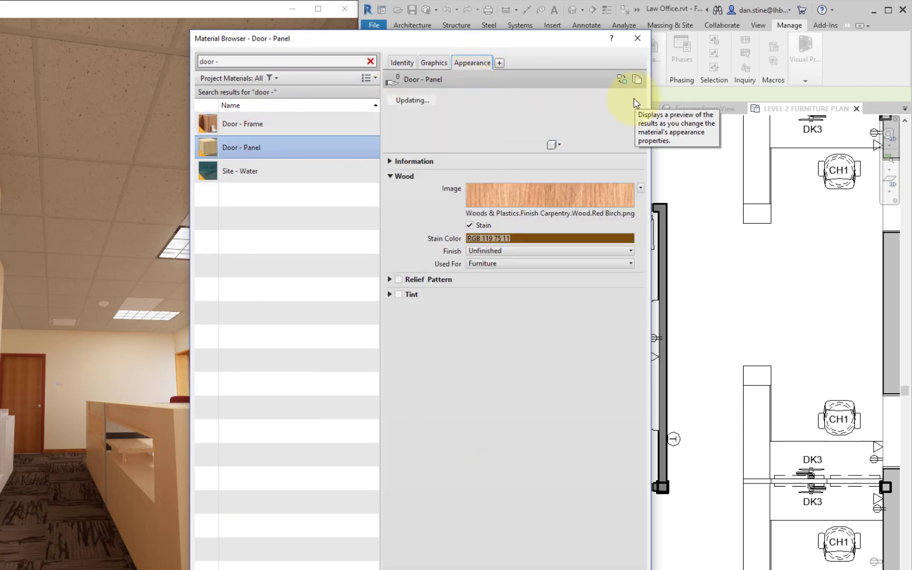
{"action": "left_click", "coordinate": [622, 81]}
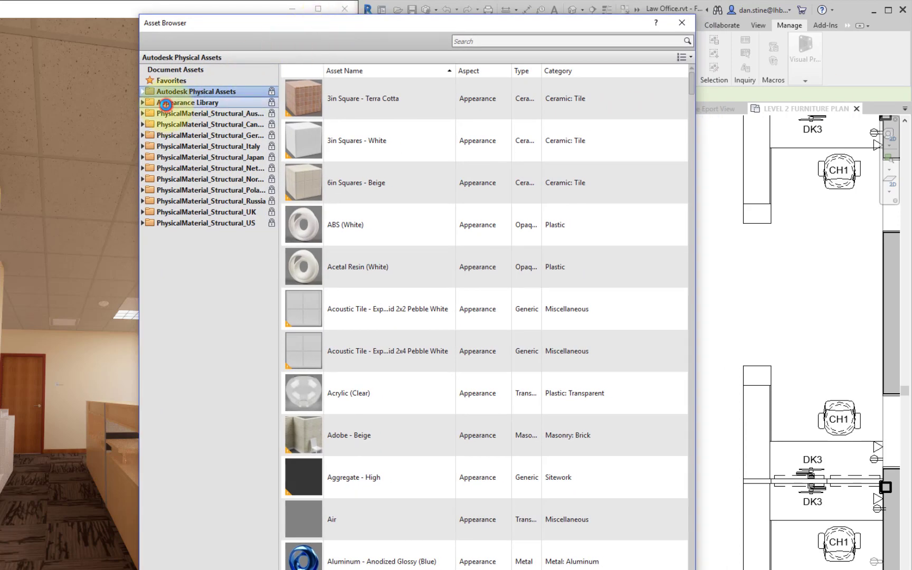
{"action": "left_click", "coordinate": [166, 103]}
{"action": "left_click", "coordinate": [144, 102]}
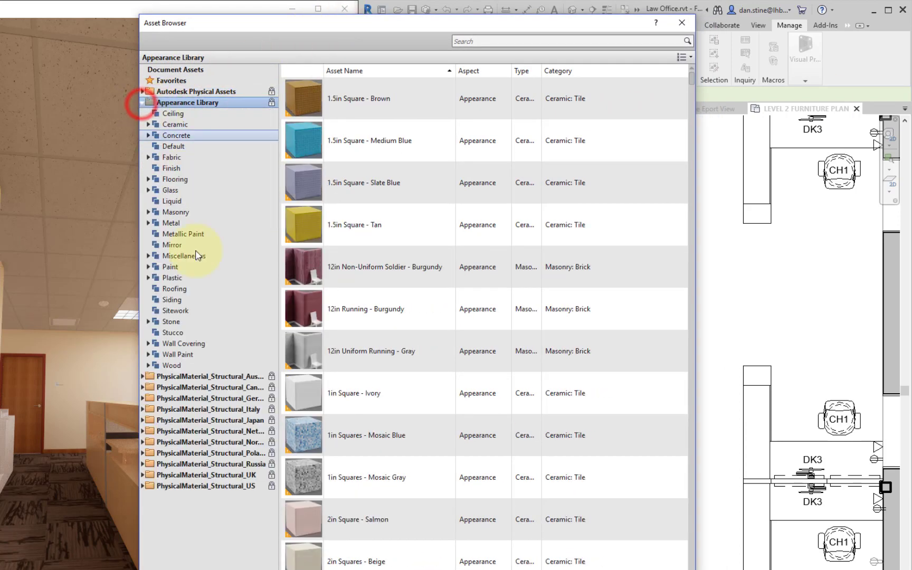
{"action": "left_click", "coordinate": [166, 366]}
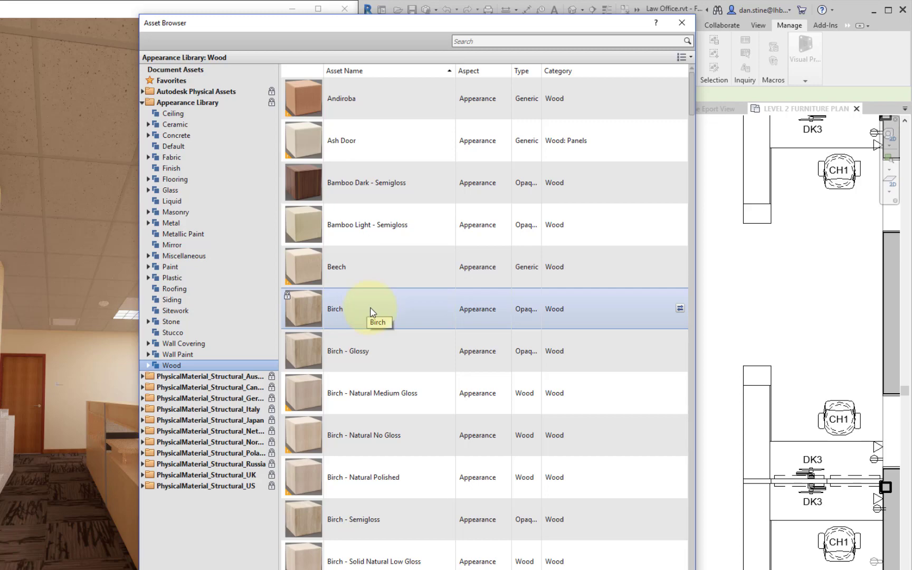
{"action": "left_click", "coordinate": [335, 315]}
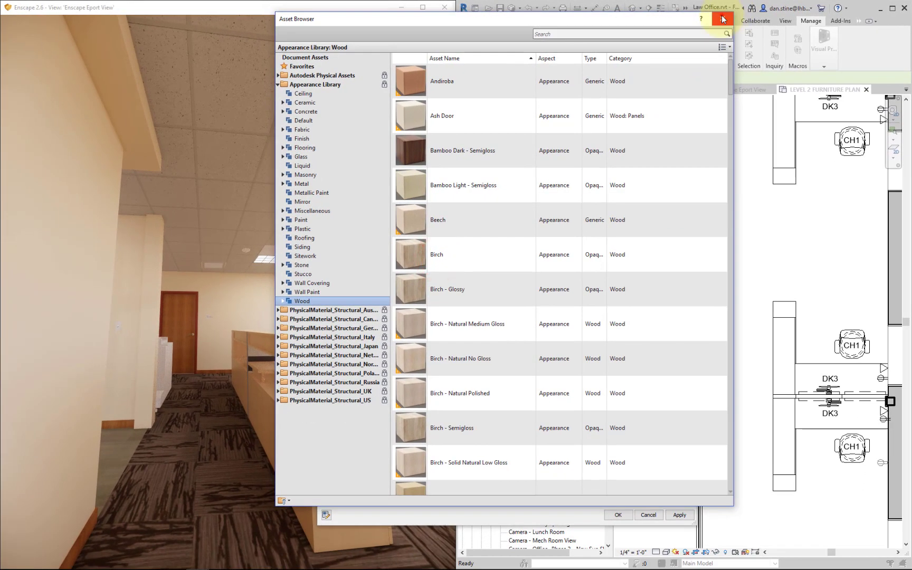
{"action": "left_click", "coordinate": [722, 19]}
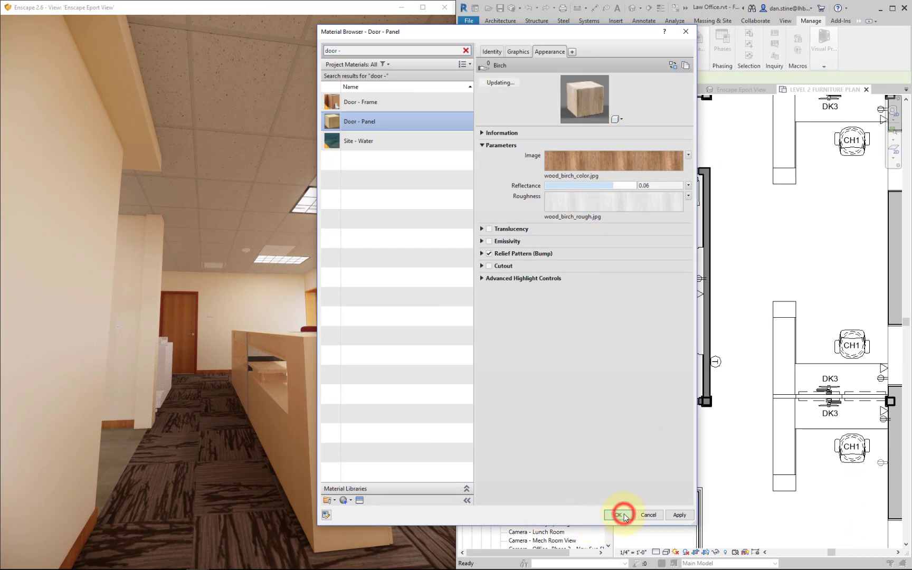
{"action": "key", "text": "Return"}
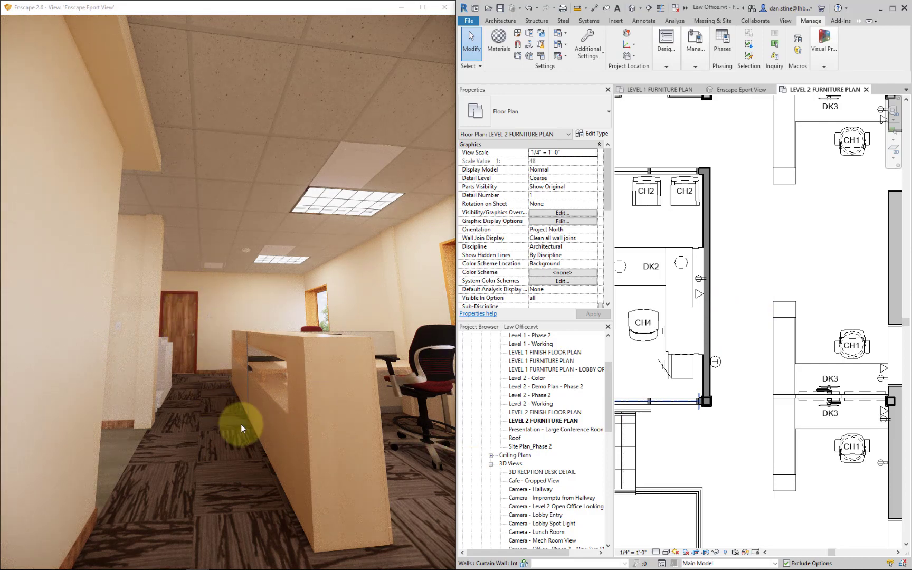
- Examine the door, wood base and copier in the live render, and bring the copier area into view in the LEVEL 2 FURNITURE PLAN
{"action": "left_click_drag", "start_coordinate": [240, 467], "coordinate": [245, 454]}
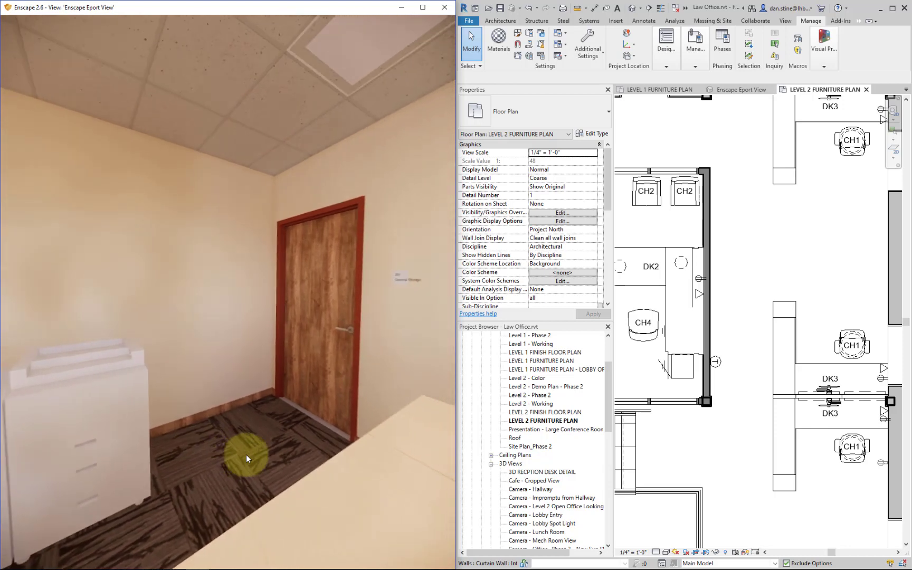
{"action": "key", "text": "s"}
{"action": "key", "text": "s"}
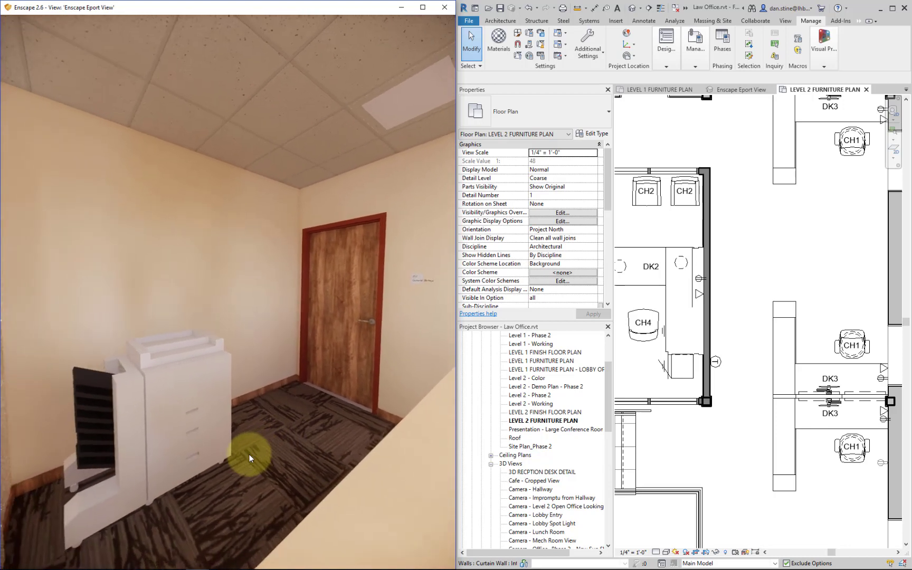
{"action": "right_click_drag", "start_coordinate": [249, 455], "coordinate": [345, 394]}
{"action": "key", "text": "w"}
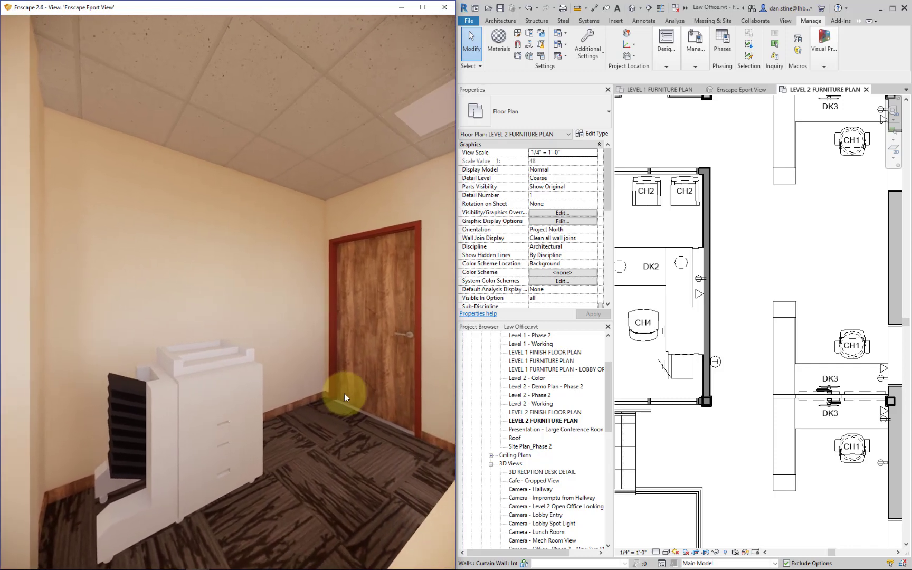
{"action": "scroll", "coordinate": [739, 237], "scroll_direction": "down", "scroll_amount": 1}
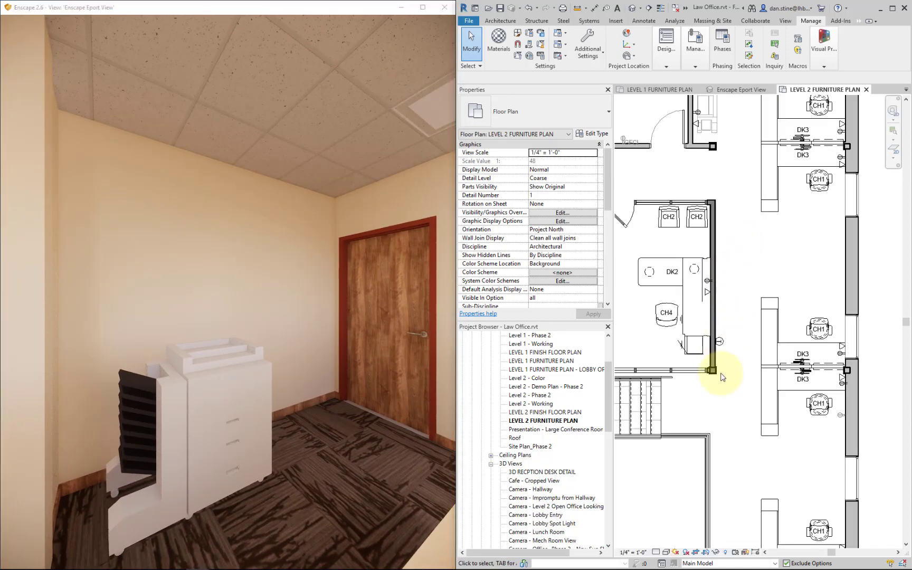
{"action": "middle_click_drag", "start_coordinate": [747, 259], "coordinate": [712, 432]}
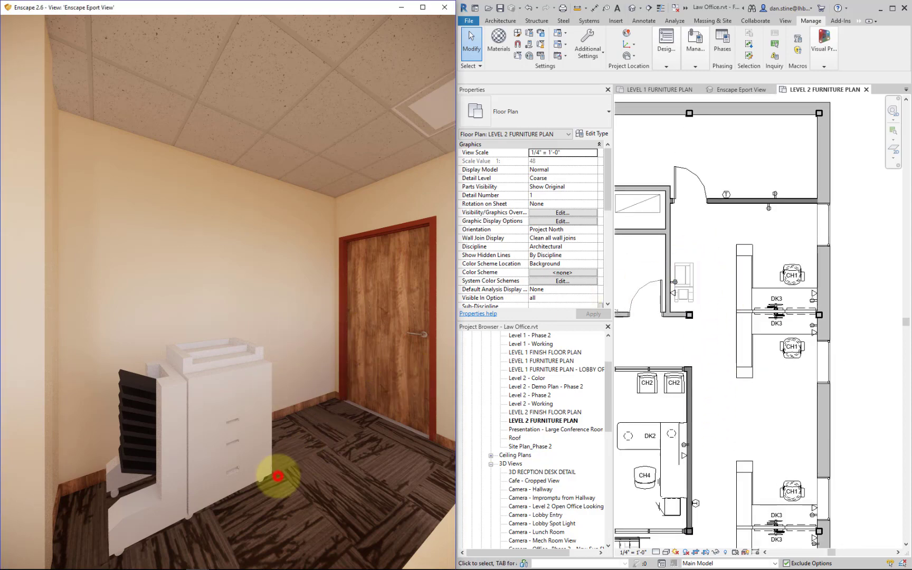
- Walk to the Janitor and Mens room doors in the live render and examine their wood grain and room signs up close
{"action": "key", "text": "s"}
{"action": "left_click_drag", "start_coordinate": [278, 476], "coordinate": [283, 470]}
{"action": "key", "text": "w"}
{"action": "key", "text": "w"}
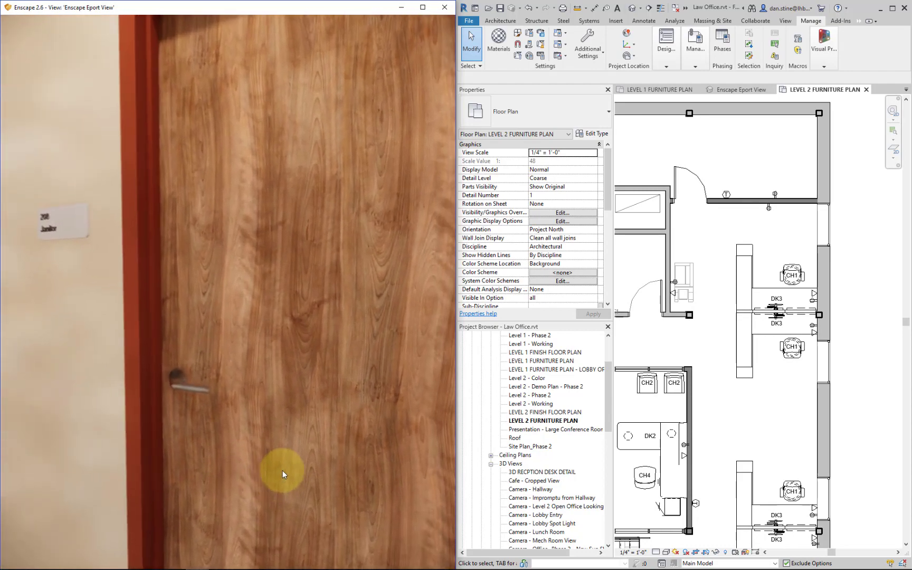
{"action": "key", "text": "w"}
{"action": "key", "text": "a"}
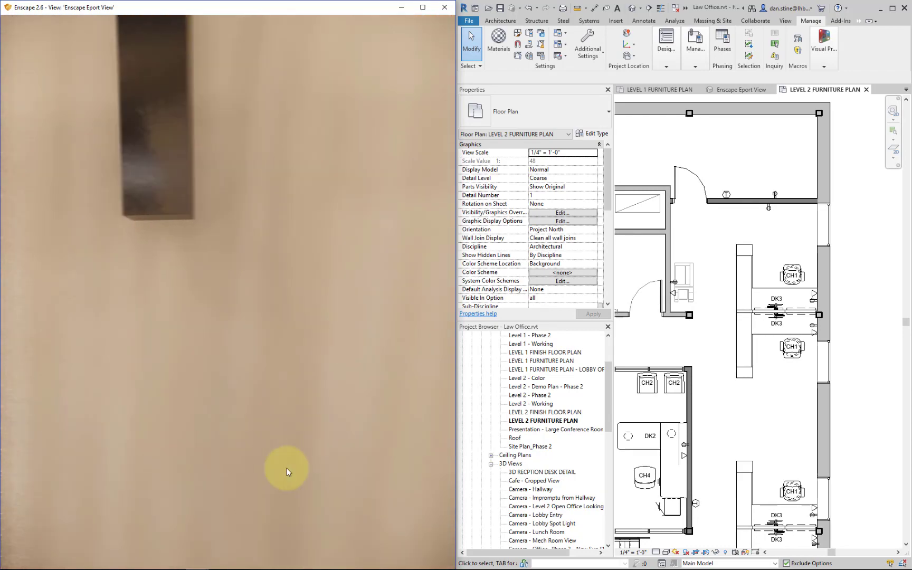
{"action": "key", "text": "a"}
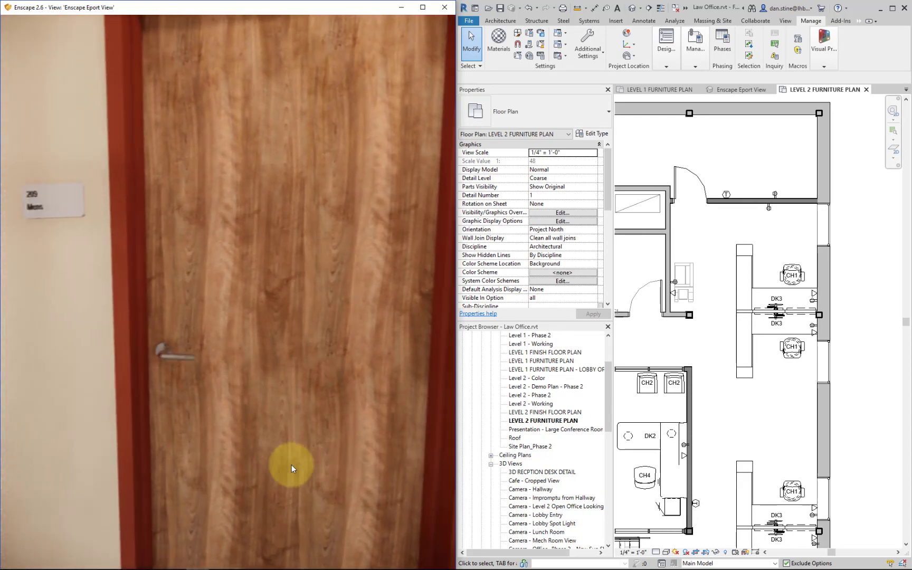
{"action": "key", "text": "a"}
{"action": "key", "text": "w"}
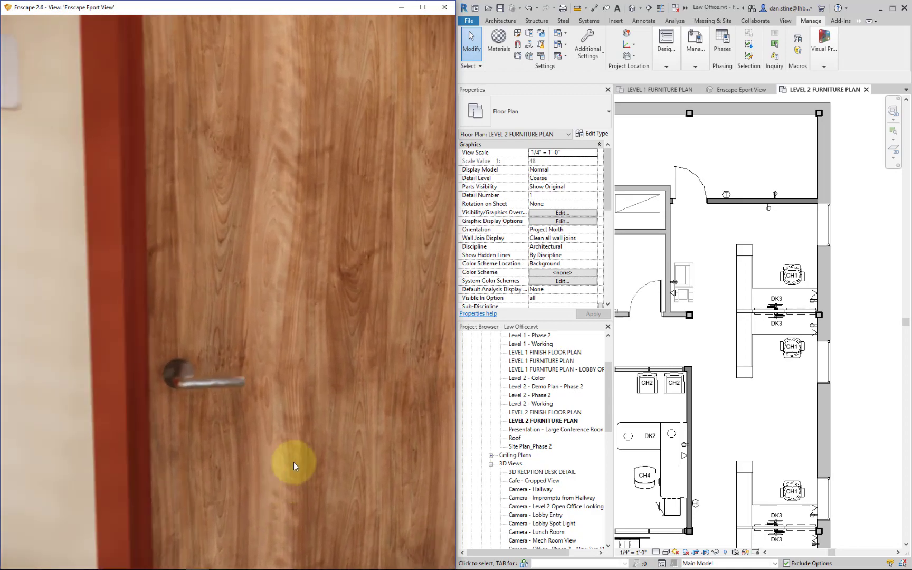
- Walk through the Mens room door in the live render and examine the wood base, partitions and toilet stall
{"action": "key", "text": "w"}
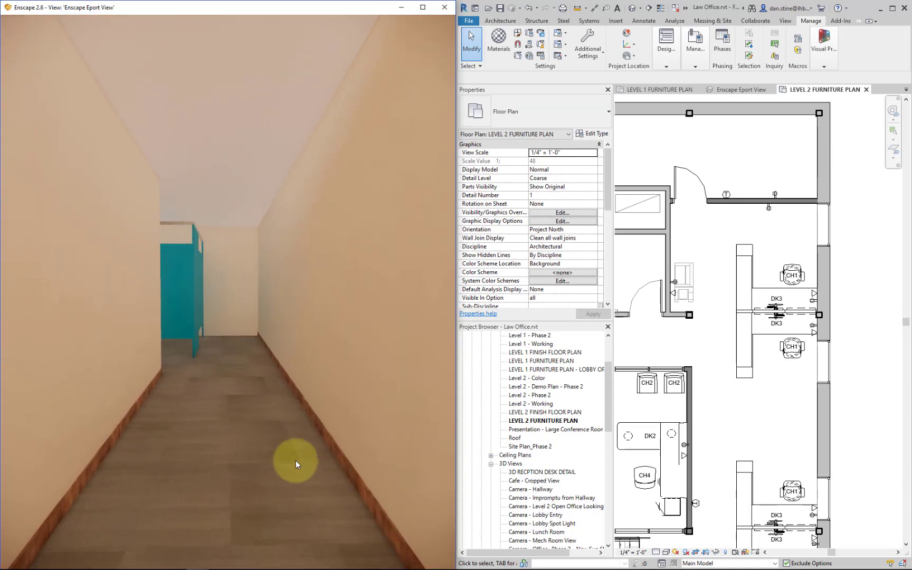
{"action": "key", "text": "w"}
{"action": "left_click_drag", "start_coordinate": [295, 460], "coordinate": [297, 460]}
{"action": "key", "text": "w"}
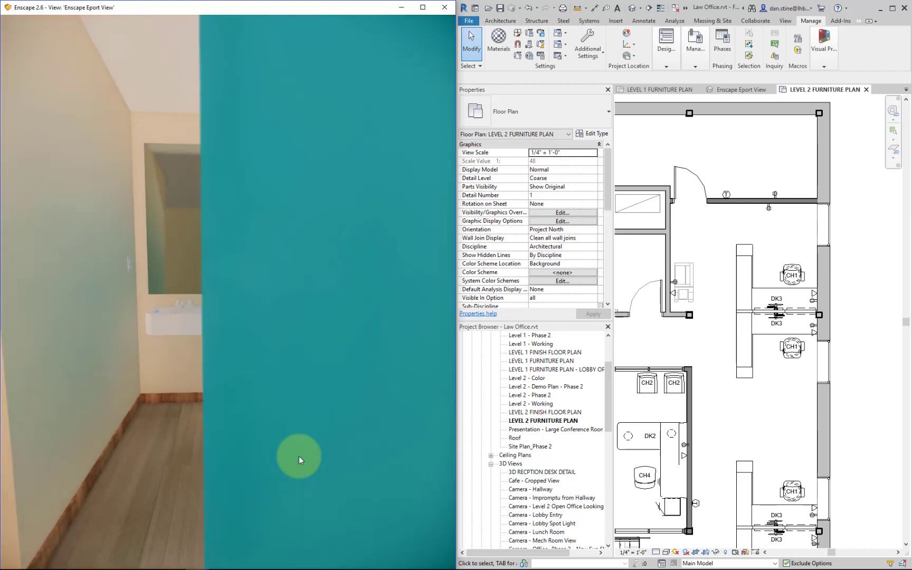
{"action": "key", "text": "w"}
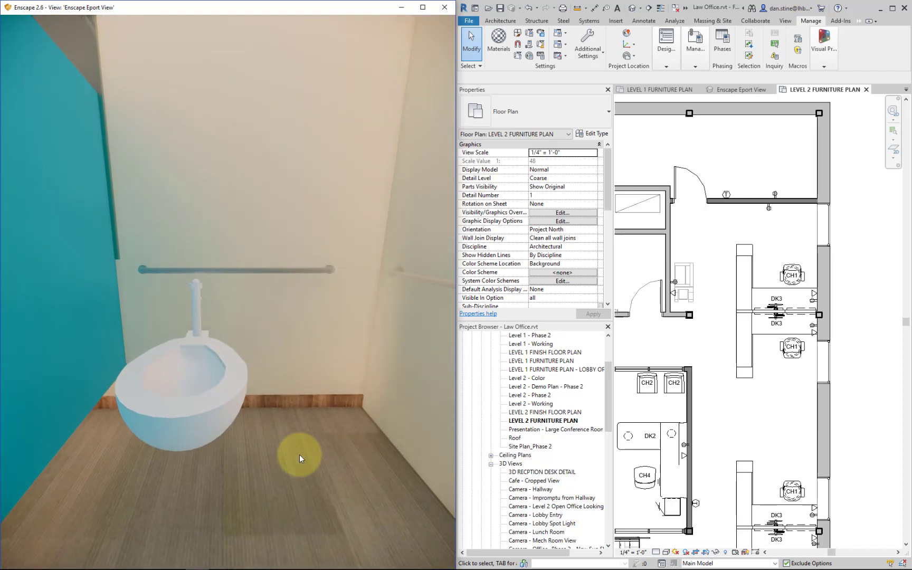
- Turn back toward the restroom's exit and examine the door's inner face, its lever and the adjacent wall up close
{"action": "left_click_drag", "start_coordinate": [299, 454], "coordinate": [346, 369]}
{"action": "key", "text": "Down"}
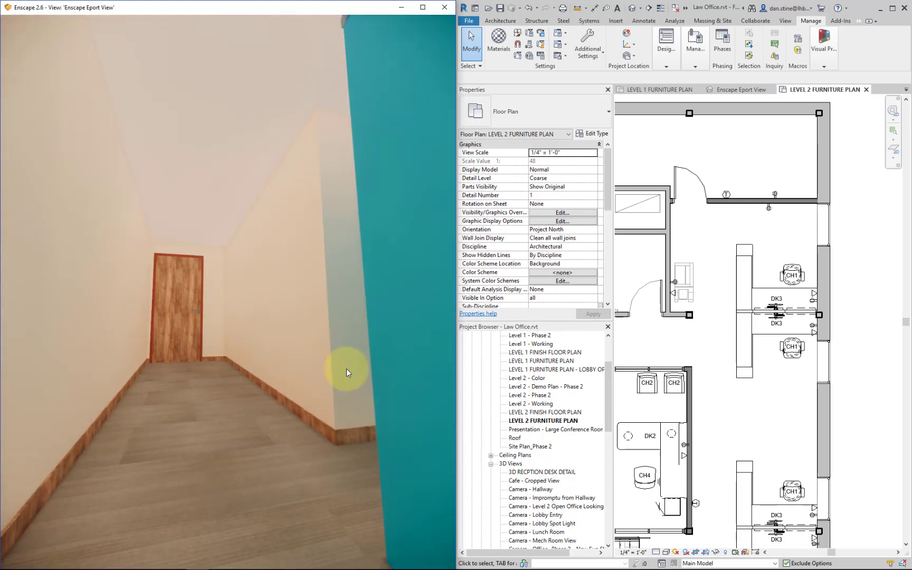
{"action": "key", "text": "Up"}
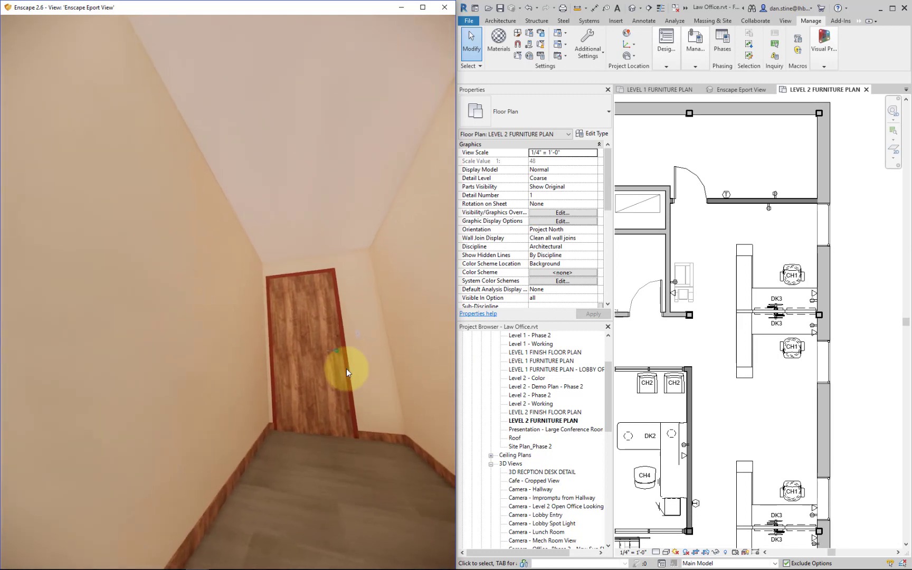
{"action": "key", "text": "Up"}
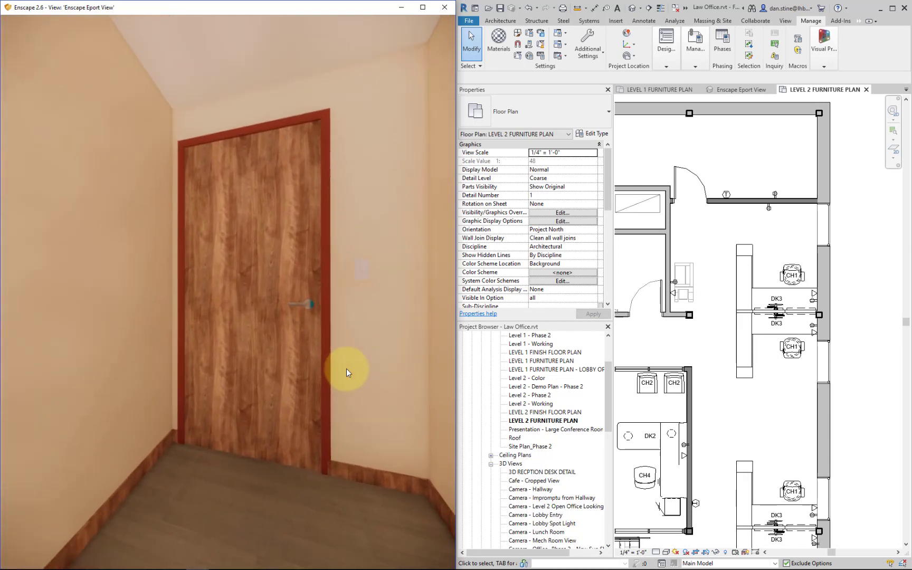
{"action": "key", "text": "Up"}
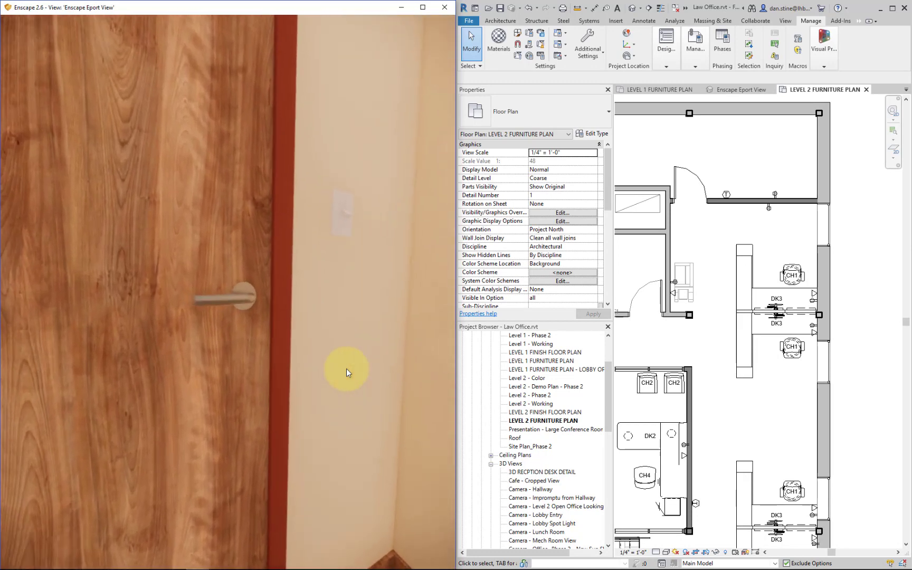